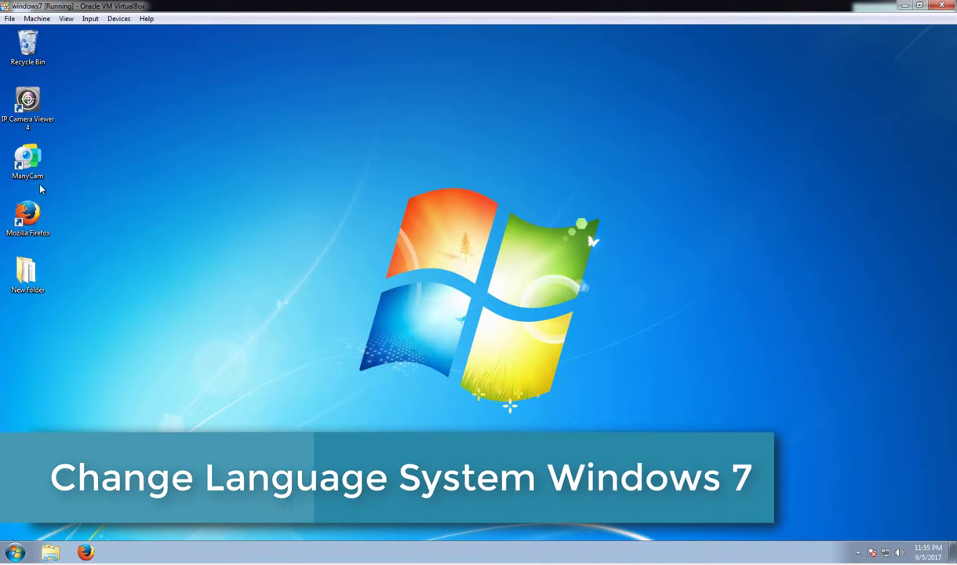
Open Control Panel's Clock, Language, and Region page from the Start menu.
left_click(15, 552)
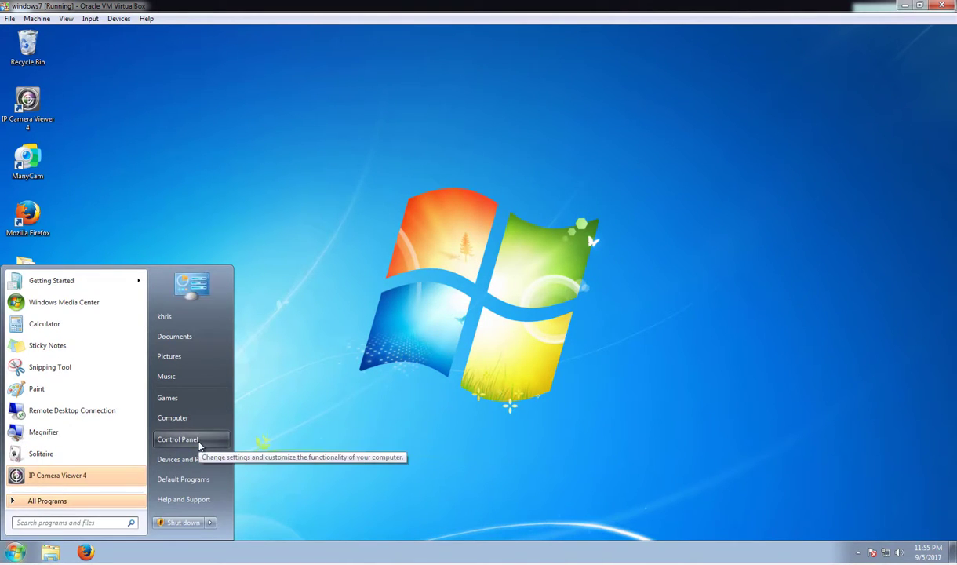
left_click(199, 445)
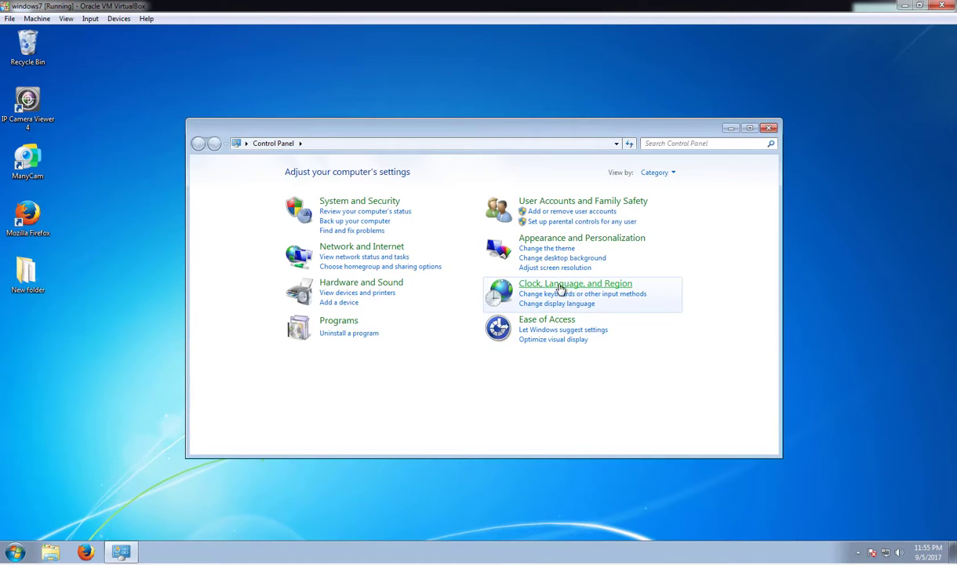
left_click(560, 287)
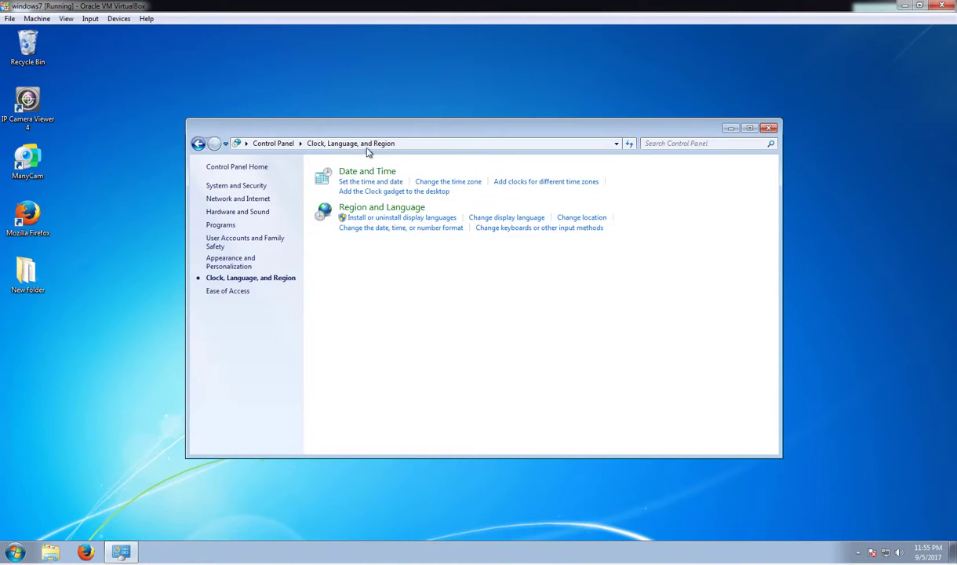
left_click_drag(358, 124, 304, 115)
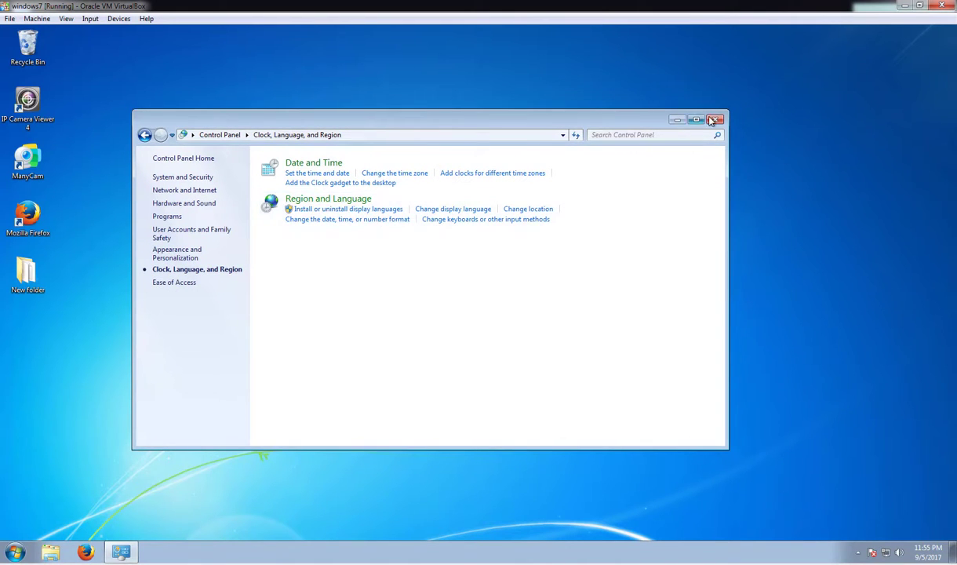
Close that window and reopen Control Panel on its main category page.
key("alt+F4")
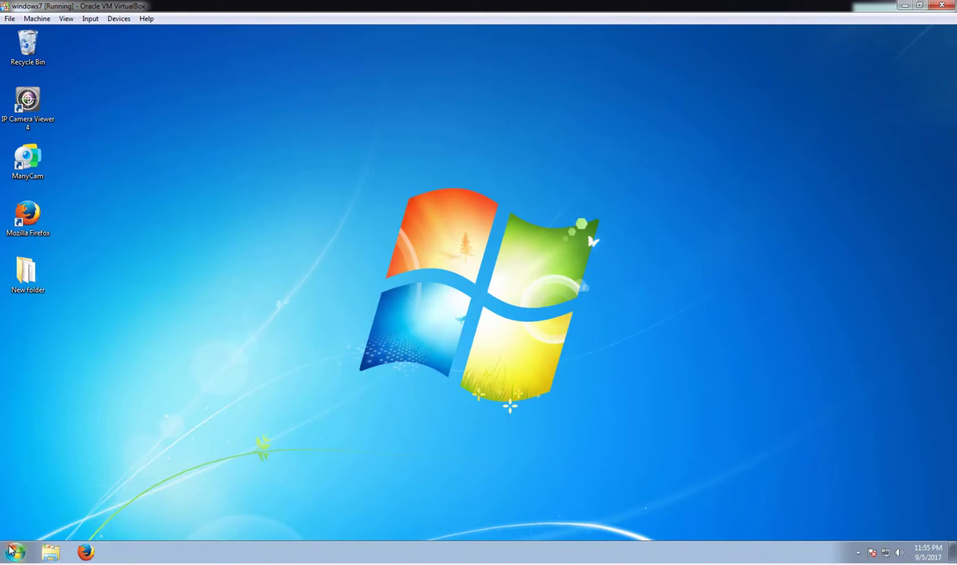
left_click(15, 551)
left_click(182, 434)
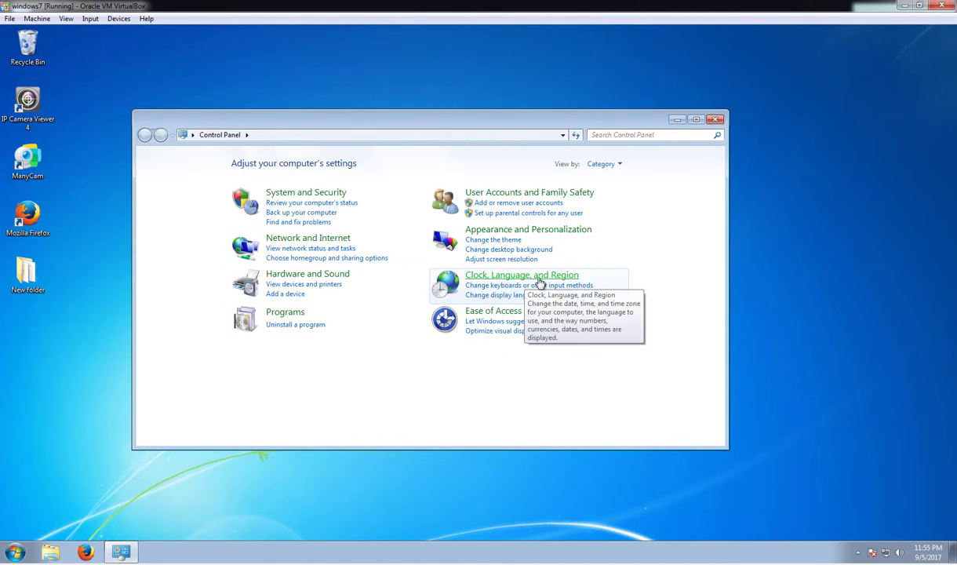
Open the Region and Language dialog and position it near the top right.
left_click(491, 276)
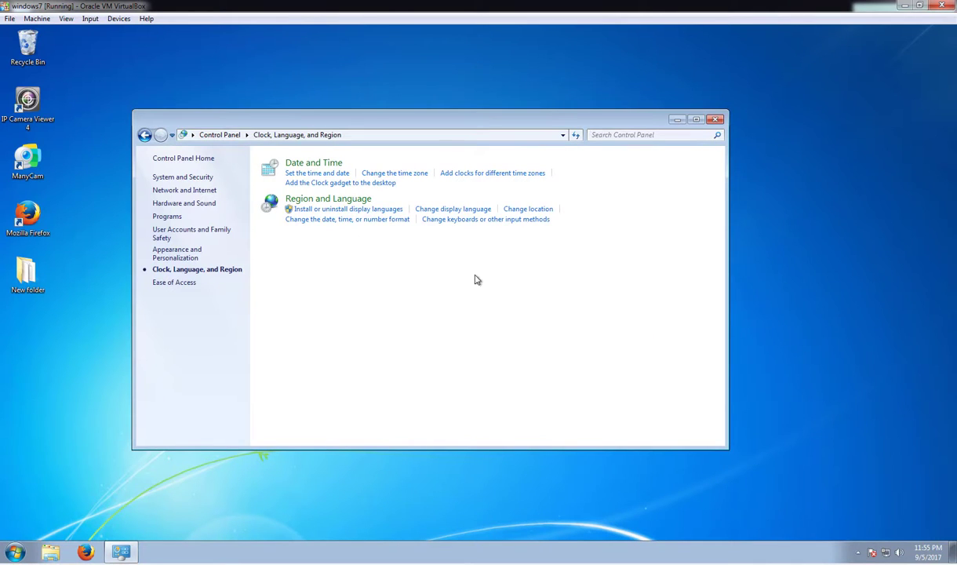
left_click(333, 202)
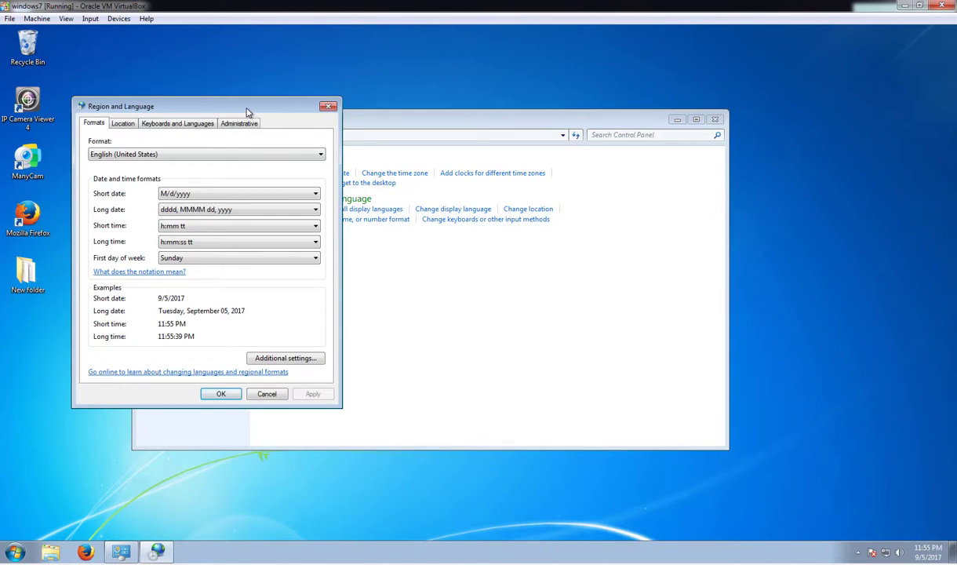
left_click_drag(246, 111, 350, 114)
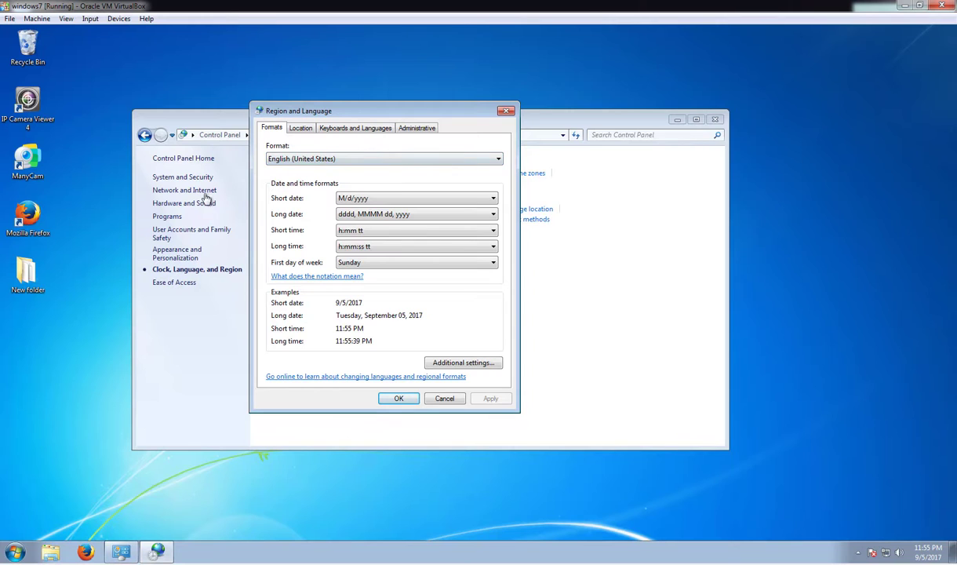
left_click(16, 550)
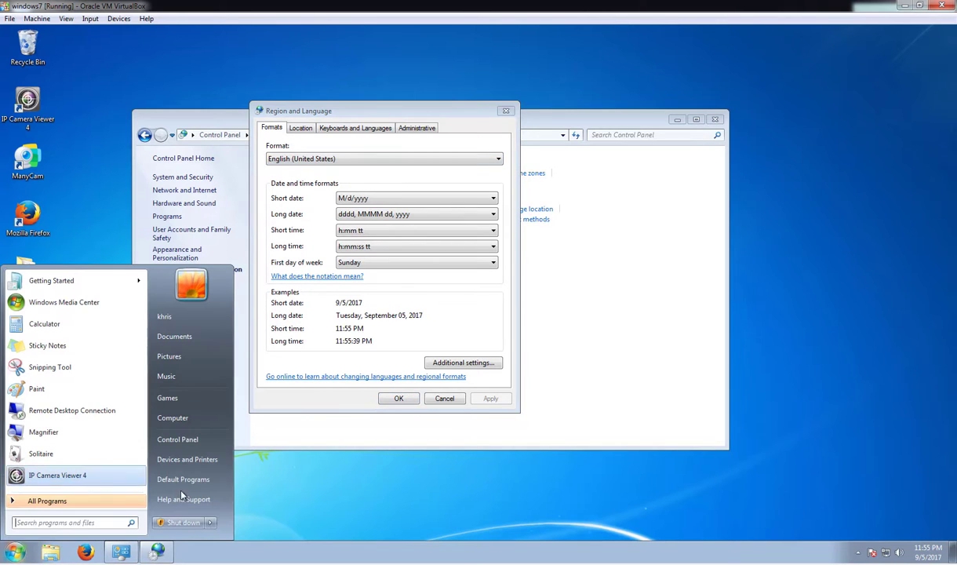
left_click(306, 509)
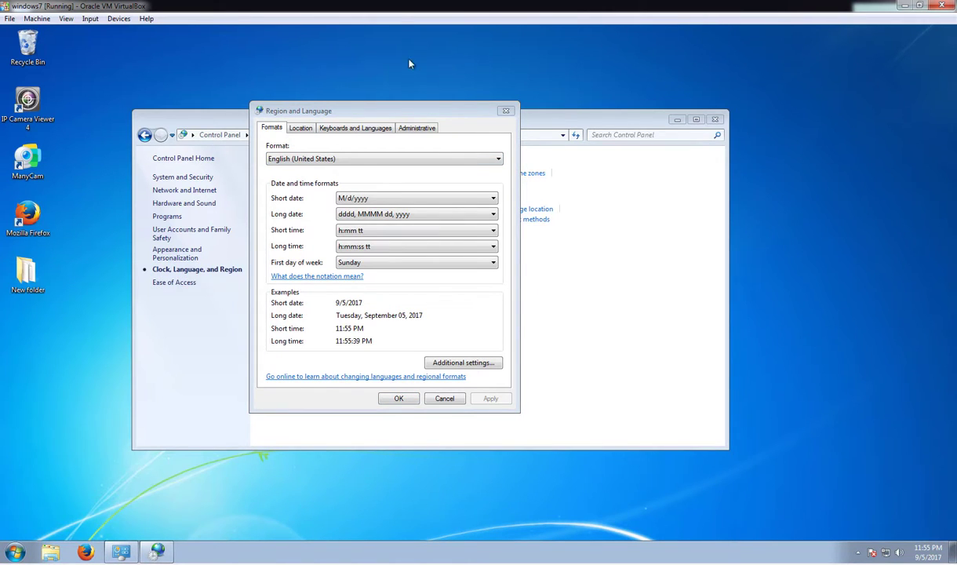
left_click_drag(396, 112, 474, 81)
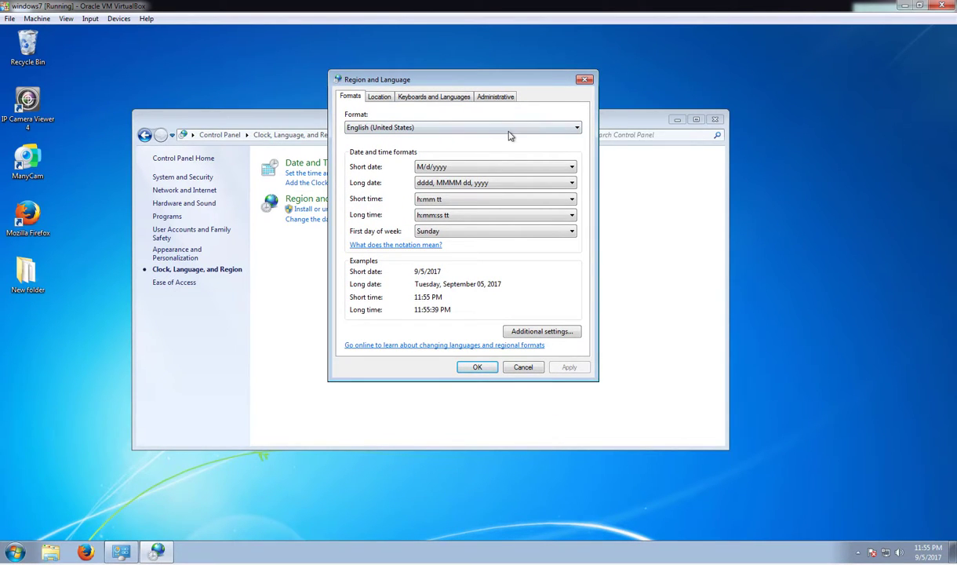
Browse the format locale list, keeping English (United States) as the format.
left_click(548, 128)
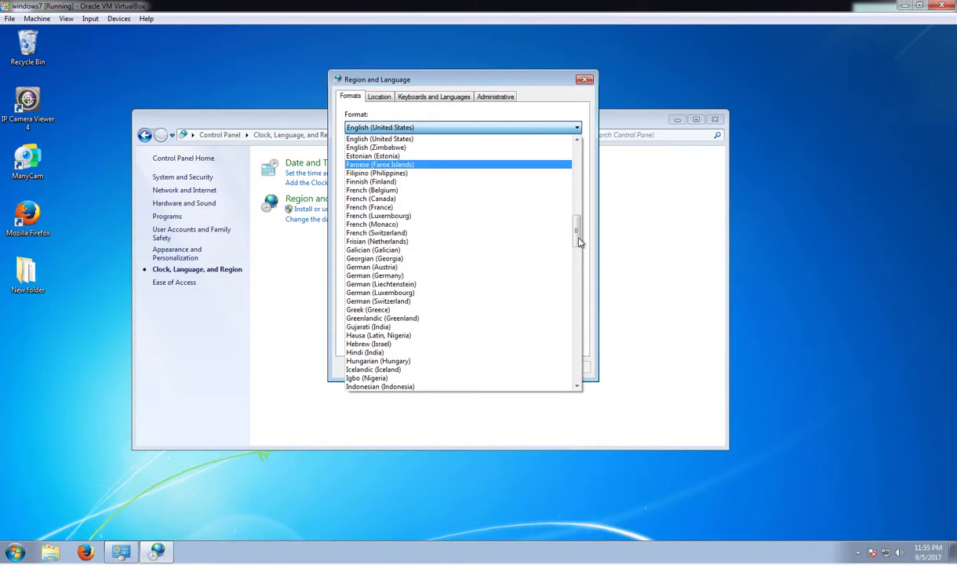
left_click_drag(576, 231, 580, 159)
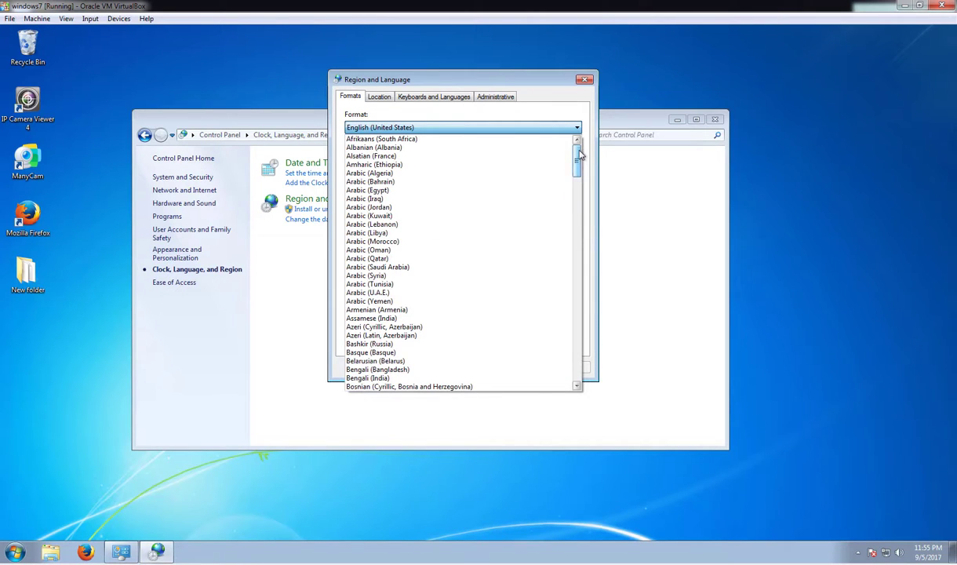
scroll(555, 165, "down", 11)
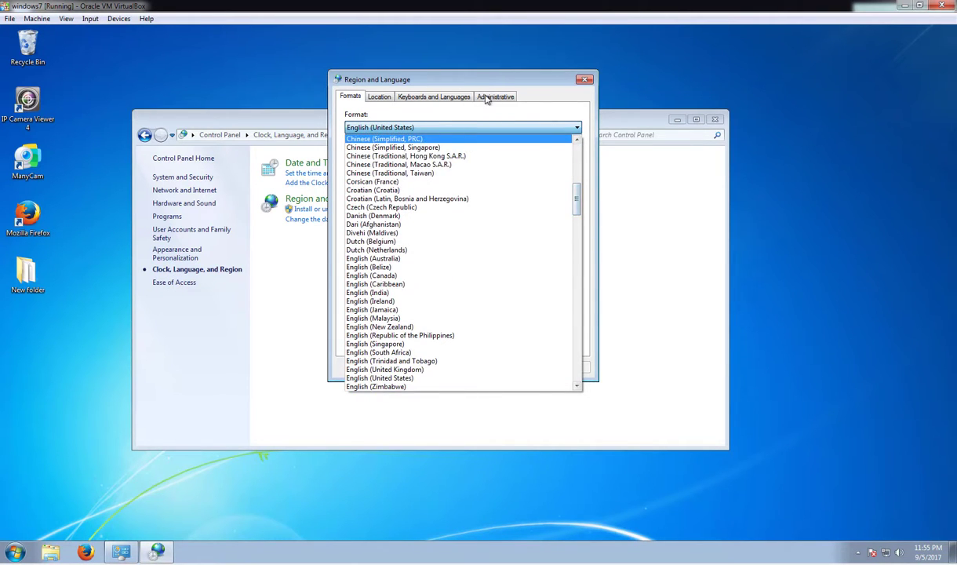
left_click(468, 92)
left_click(562, 130)
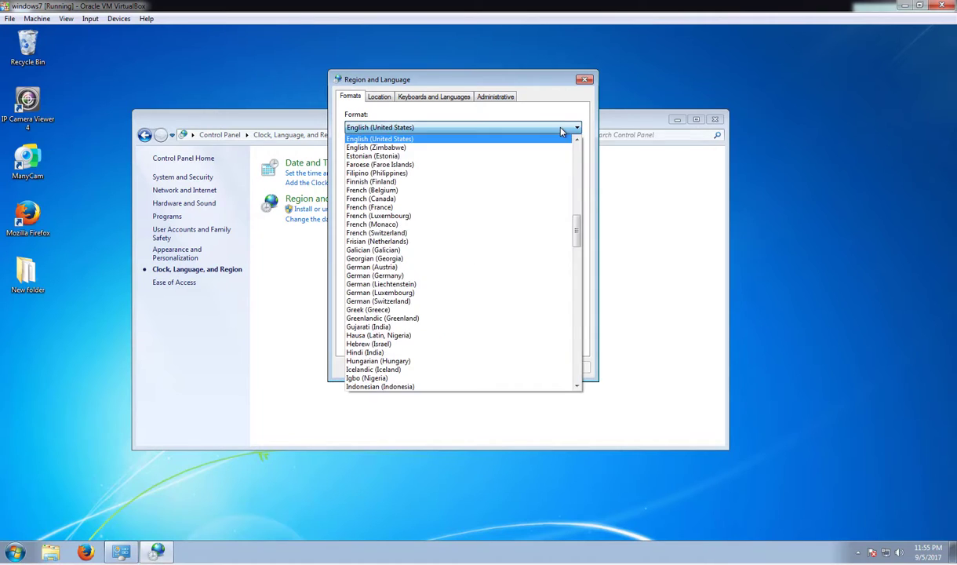
left_click(563, 129)
Open Additional settings and view the Time and Date format tabs.
left_click(541, 331)
left_click(429, 140)
left_click(452, 139)
Close the customization window and choose Português (Brasil) as the display language.
left_click(603, 122)
left_click(410, 98)
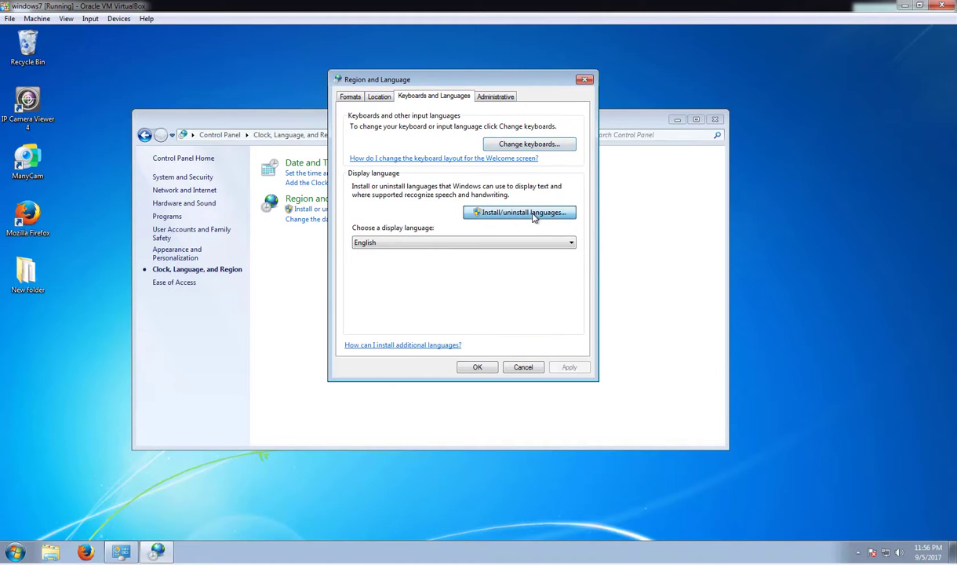
left_click(566, 243)
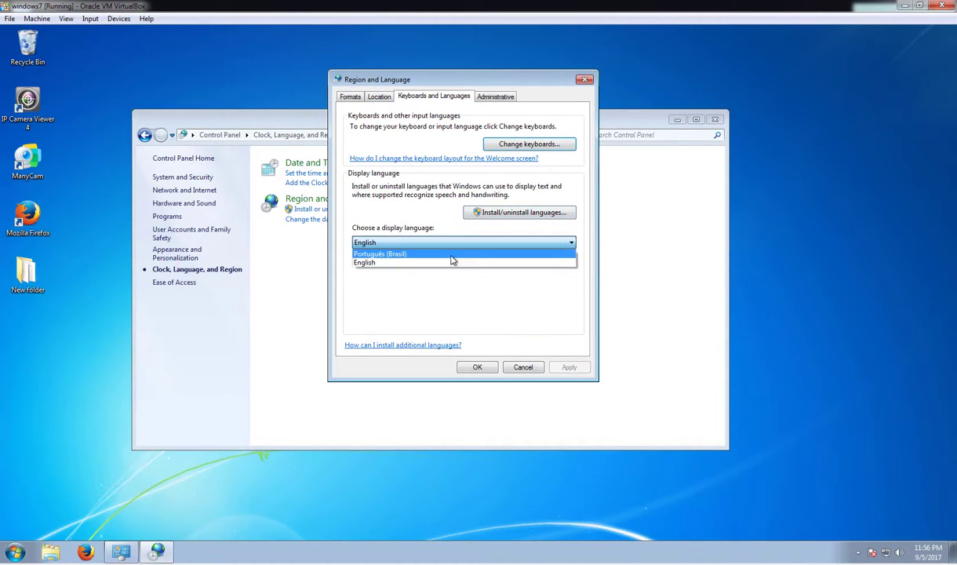
left_click(424, 254)
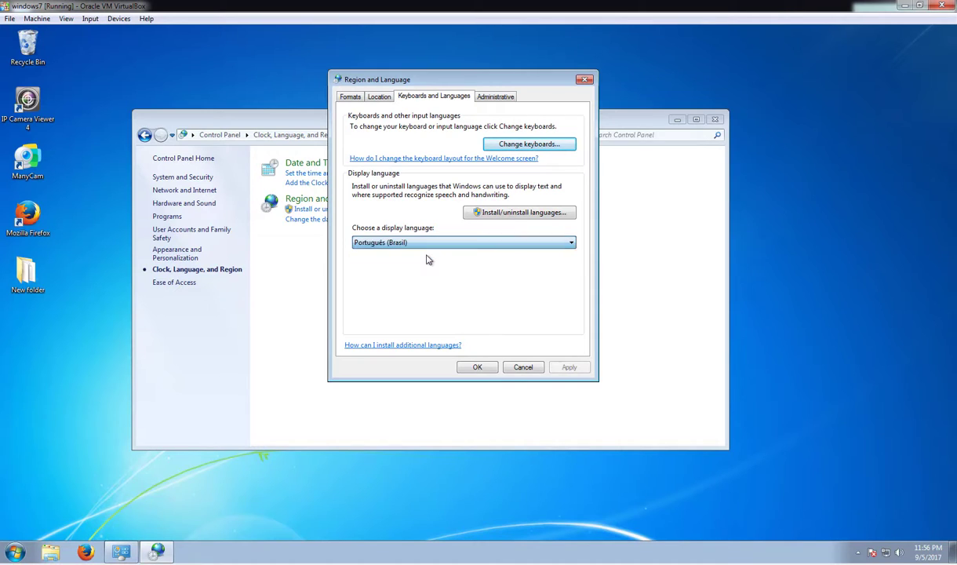
Set the formats to Portuguese (Brazil) and check its additional format settings.
left_click(357, 98)
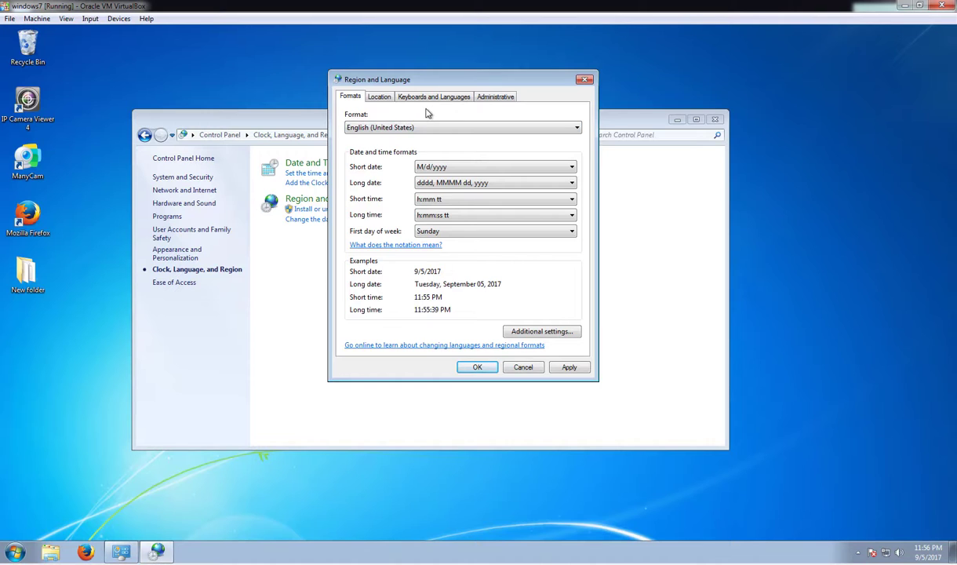
left_click_drag(424, 79, 445, 71)
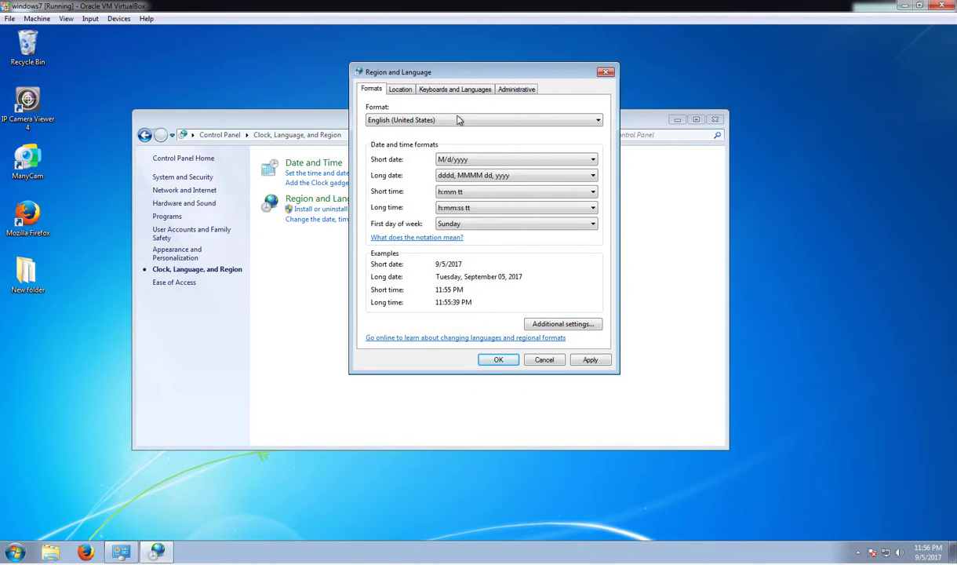
left_click(563, 120)
left_click_drag(598, 222, 598, 306)
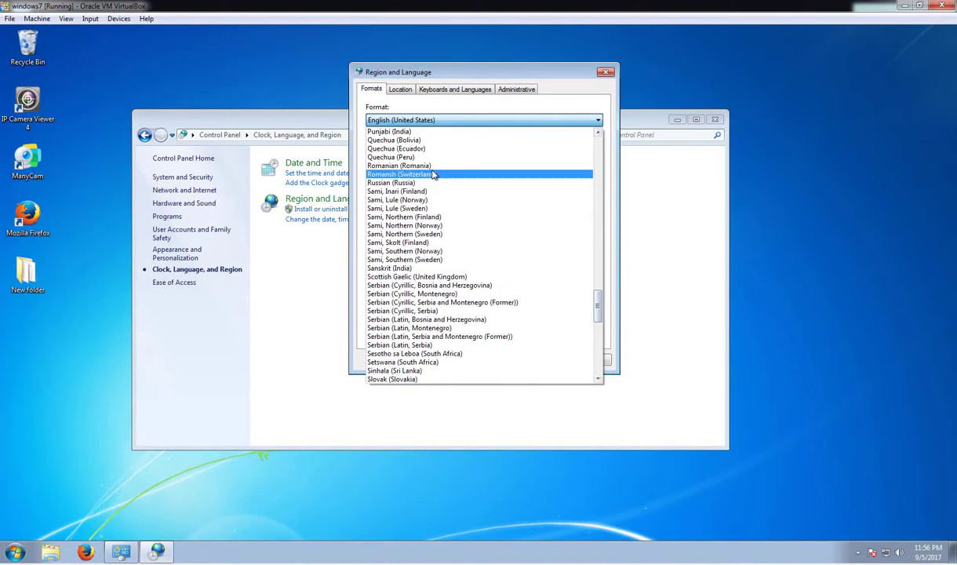
scroll(435, 196, "up", 4)
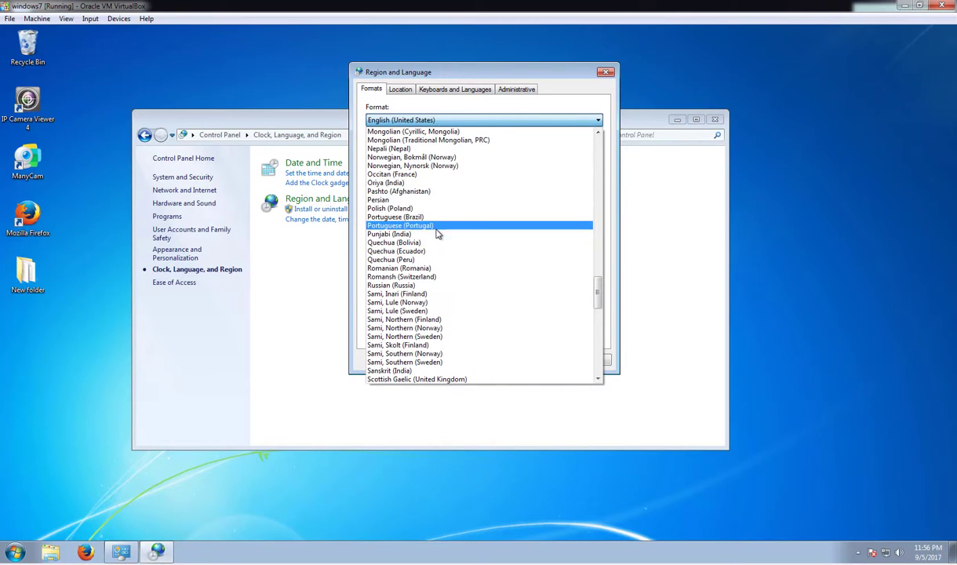
left_click(436, 218)
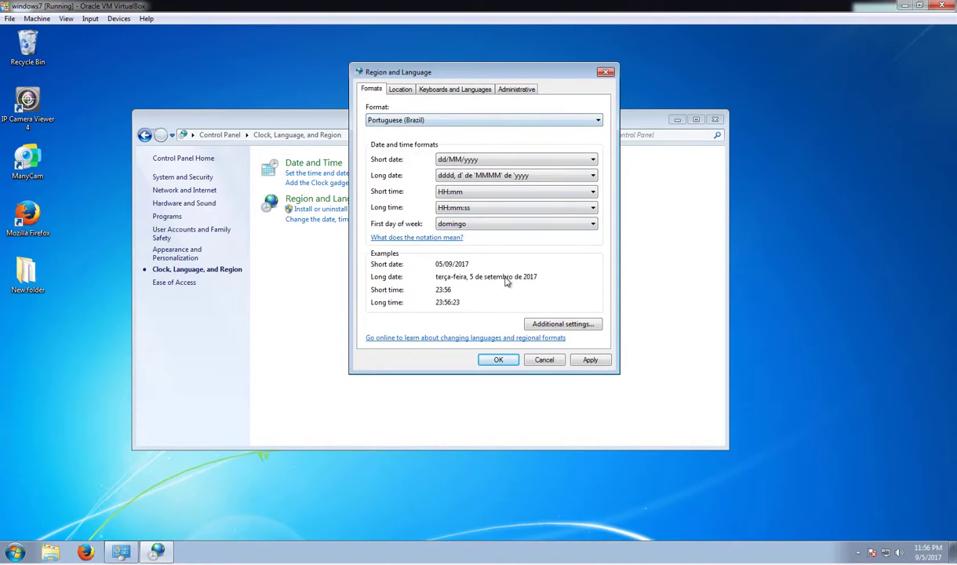
left_click(571, 325)
left_click(624, 116)
left_click(404, 91)
Choose Brazil as the current location in the Location dropdown.
left_click(551, 156)
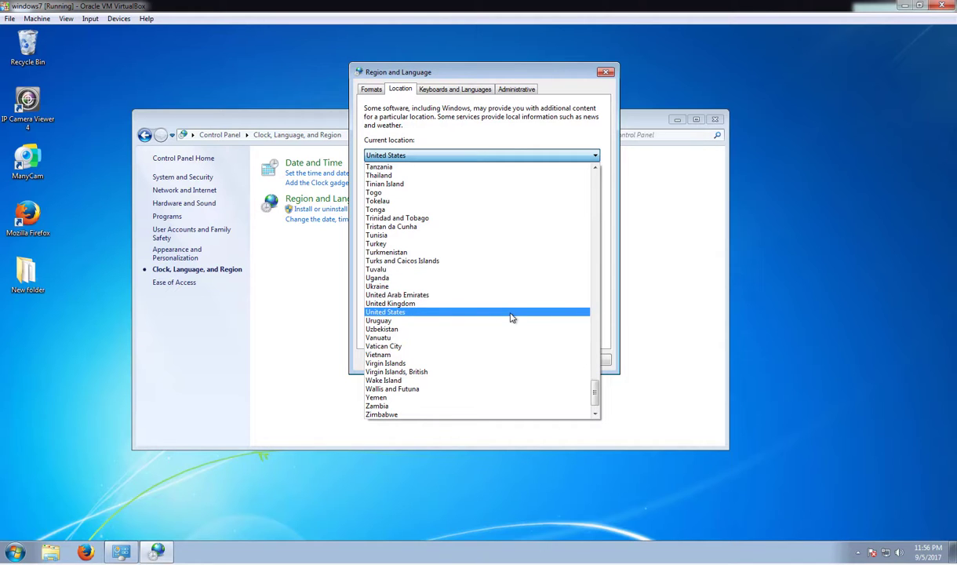
scroll(506, 305, "up", 17)
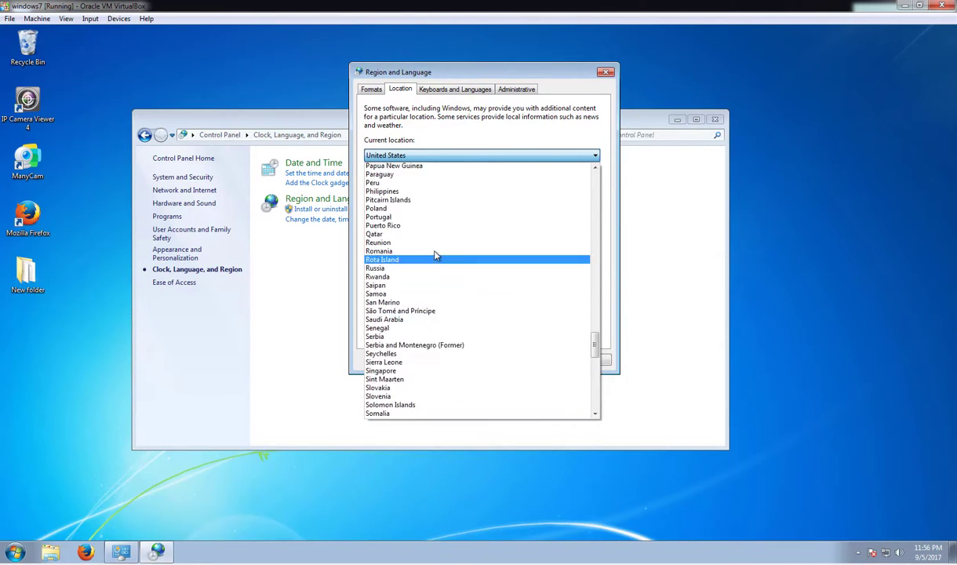
scroll(435, 256, "up", 20)
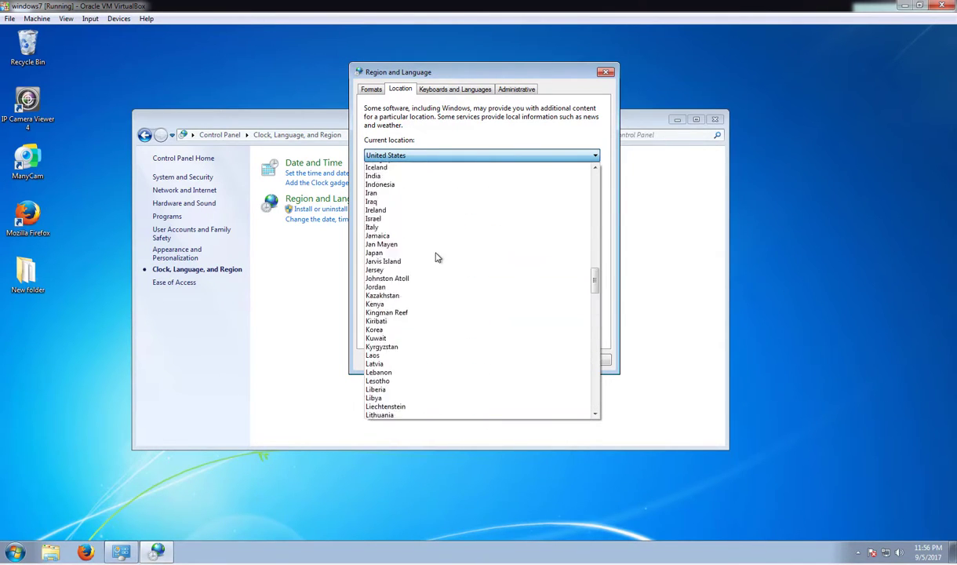
scroll(438, 257, "up", 8)
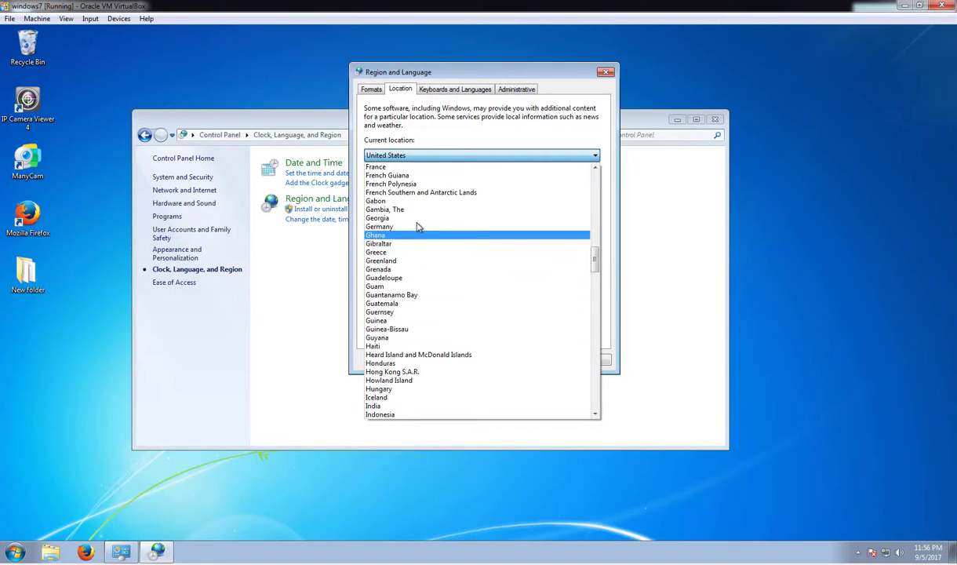
scroll(437, 208, "up", 9)
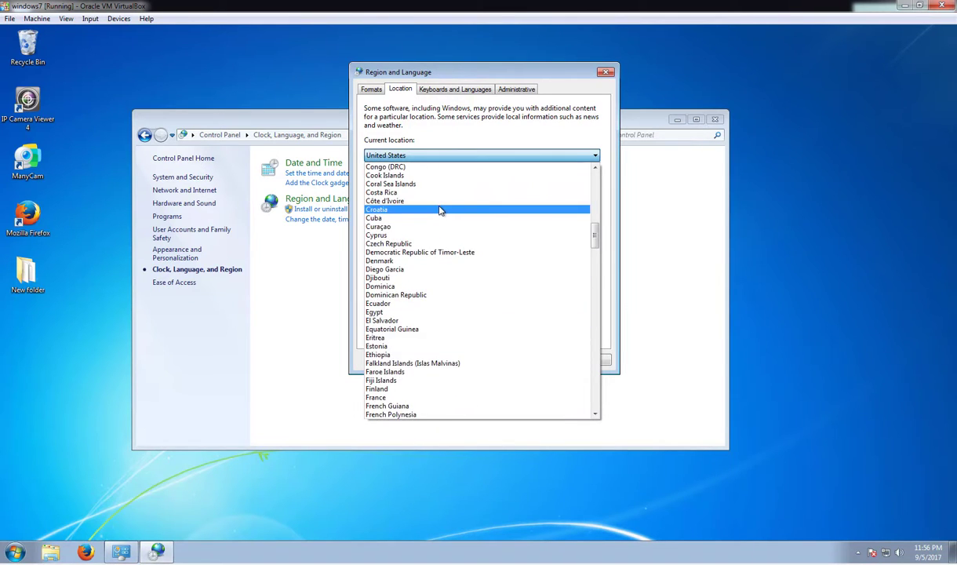
scroll(439, 210, "up", 8)
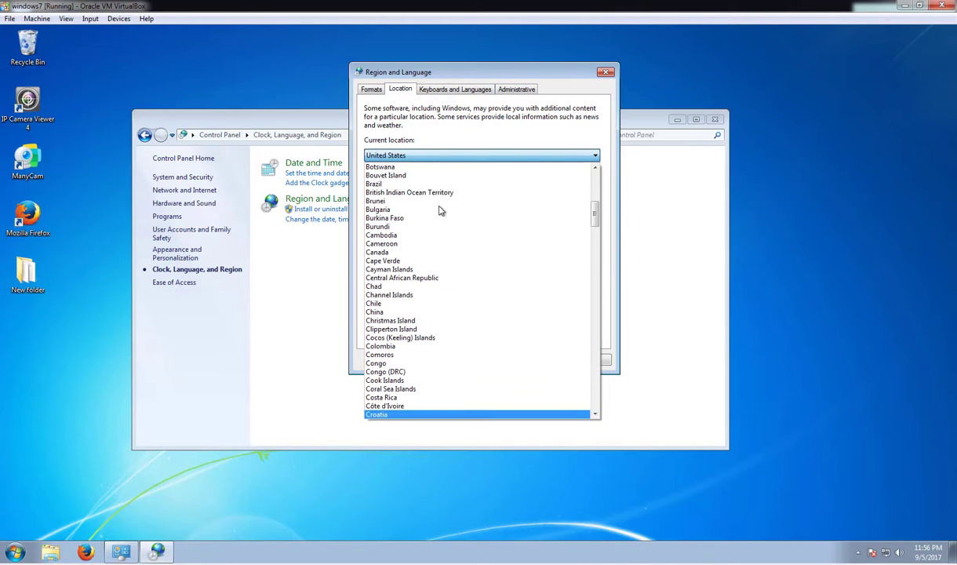
left_click(418, 185)
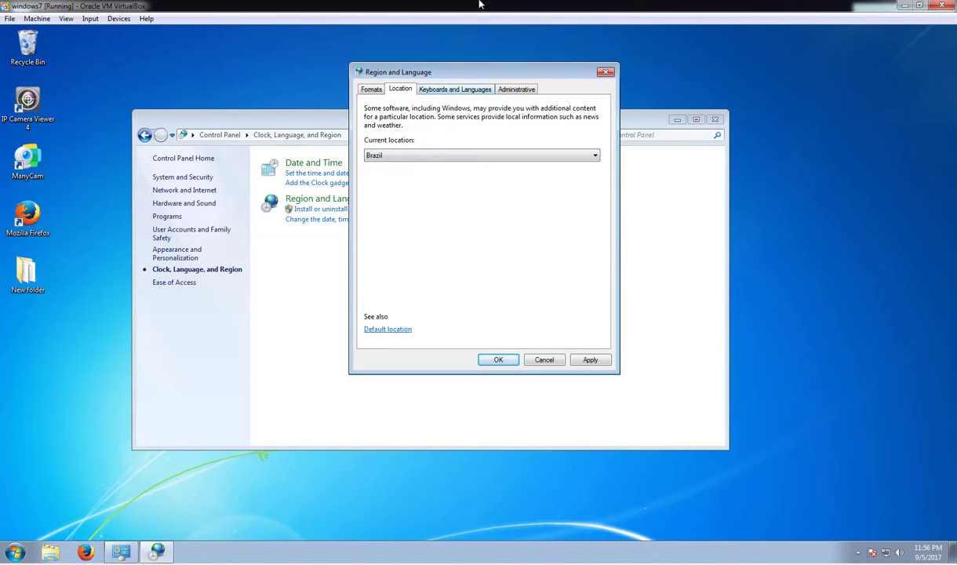
left_click(470, 90)
Review the Text Services and Input Languages tabs, then close that dialog.
left_click(554, 137)
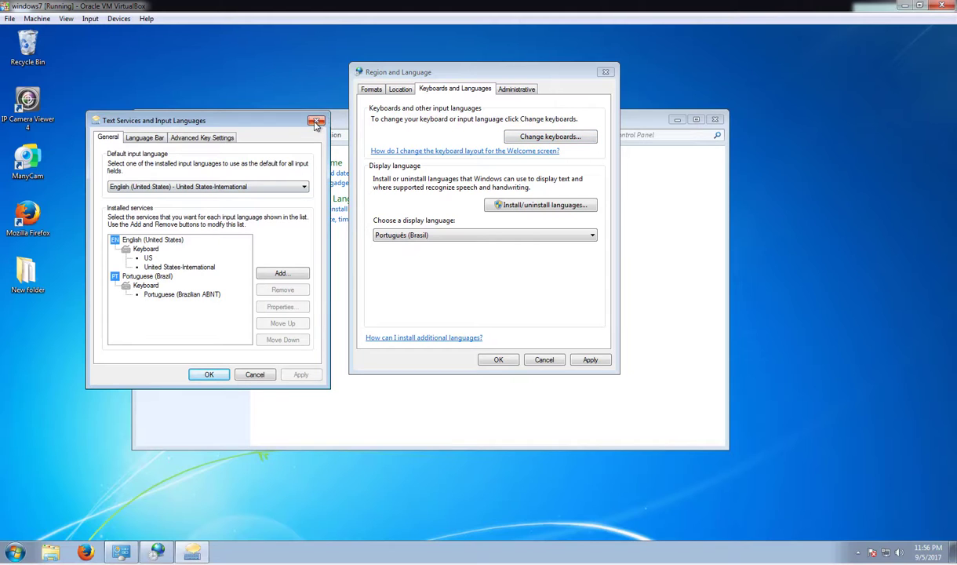
left_click(138, 137)
left_click(203, 137)
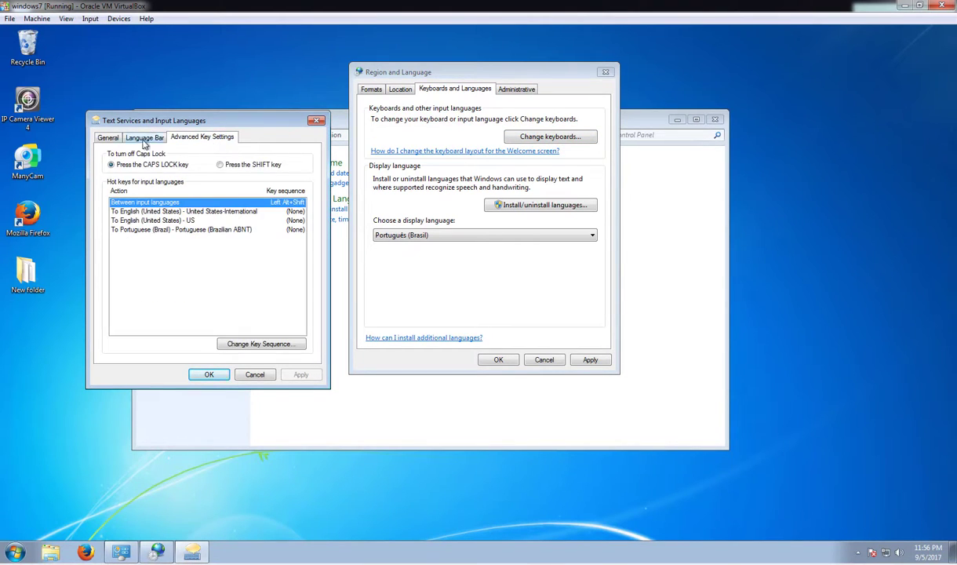
left_click(116, 137)
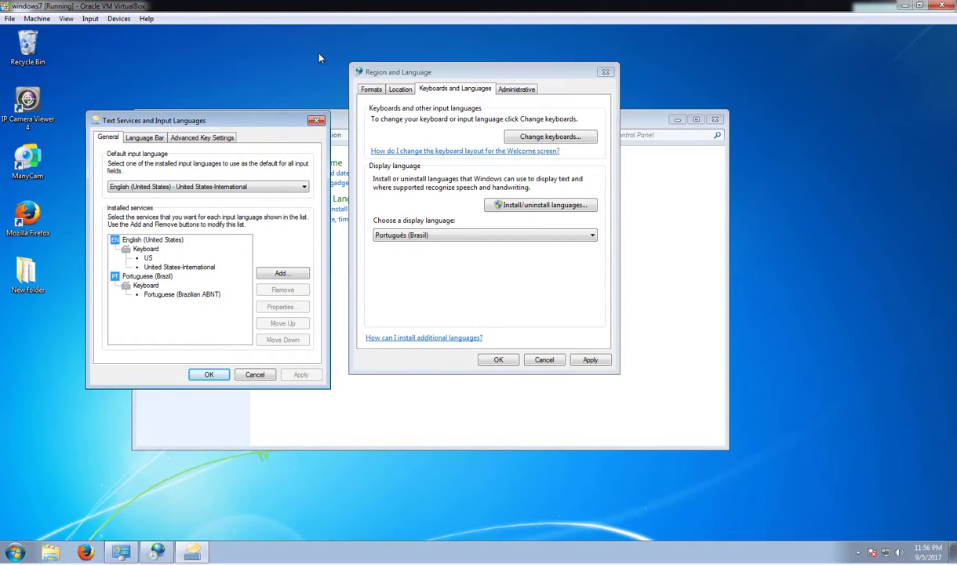
left_click(316, 122)
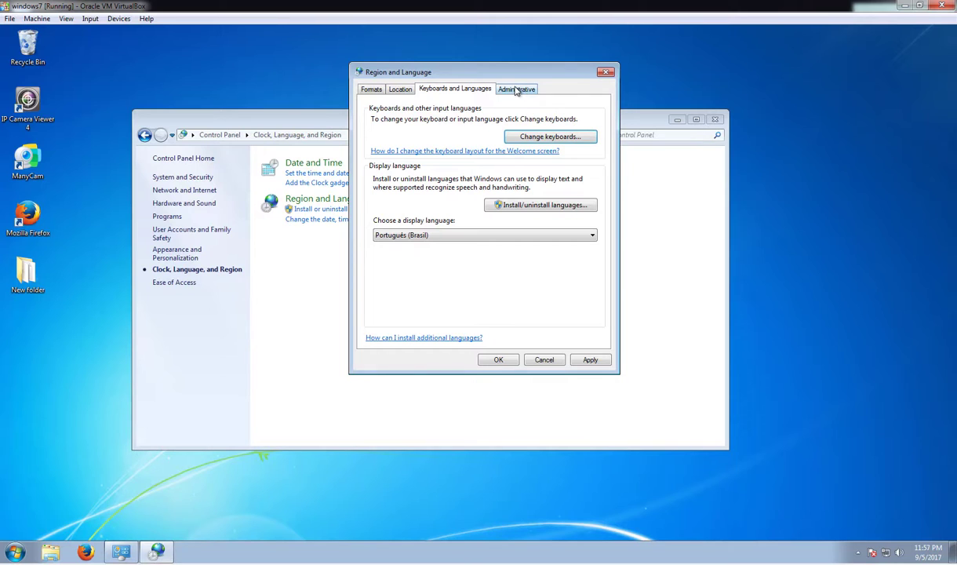
Try the Administrative locale options, declining the apply prompts, then open Install/uninstall display languages.
left_click(515, 89)
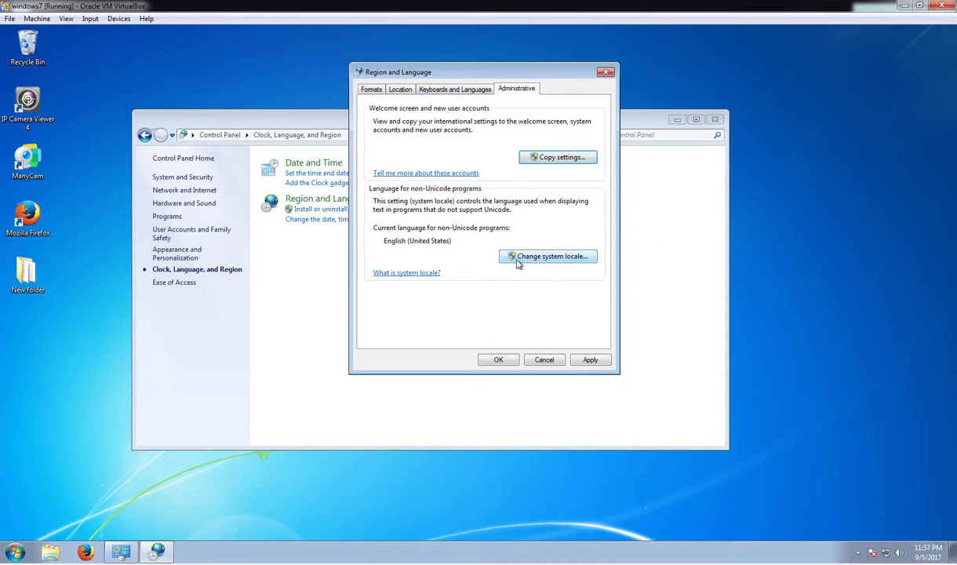
left_click(543, 258)
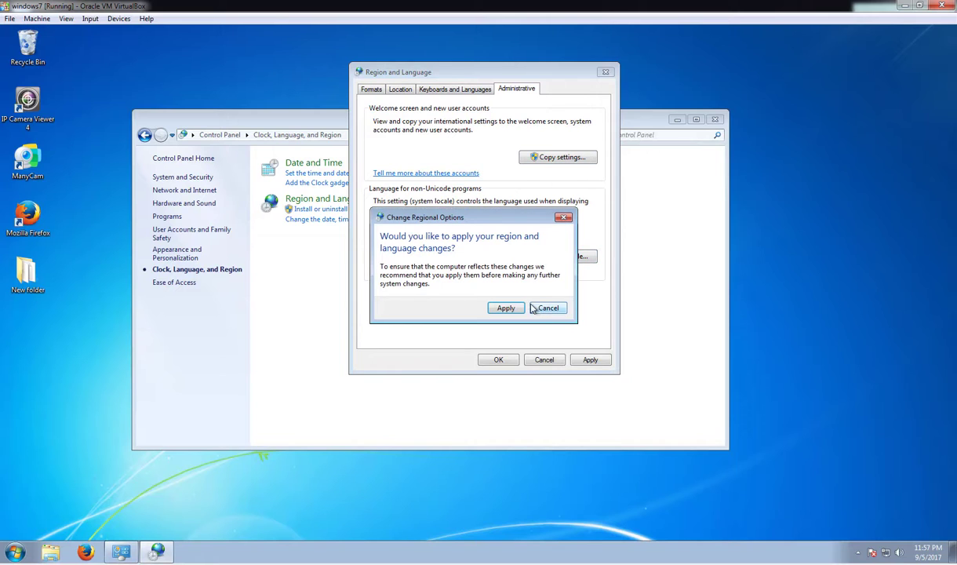
left_click(547, 309)
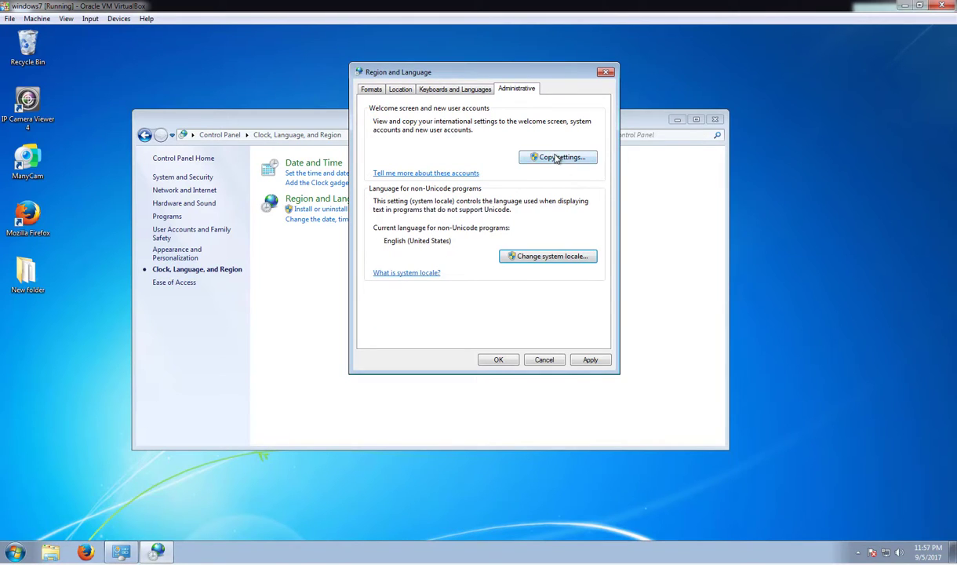
left_click(529, 151)
left_click(548, 307)
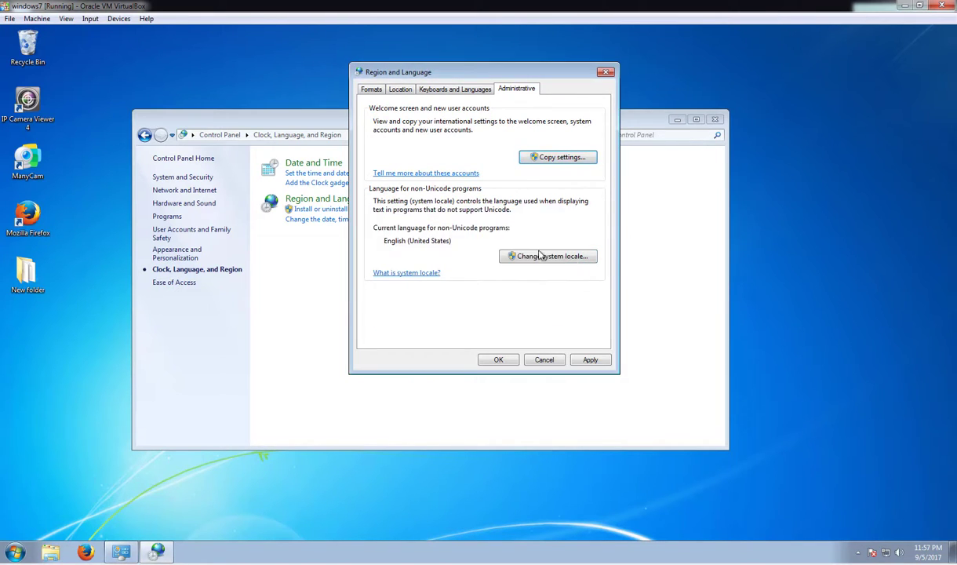
left_click(444, 92)
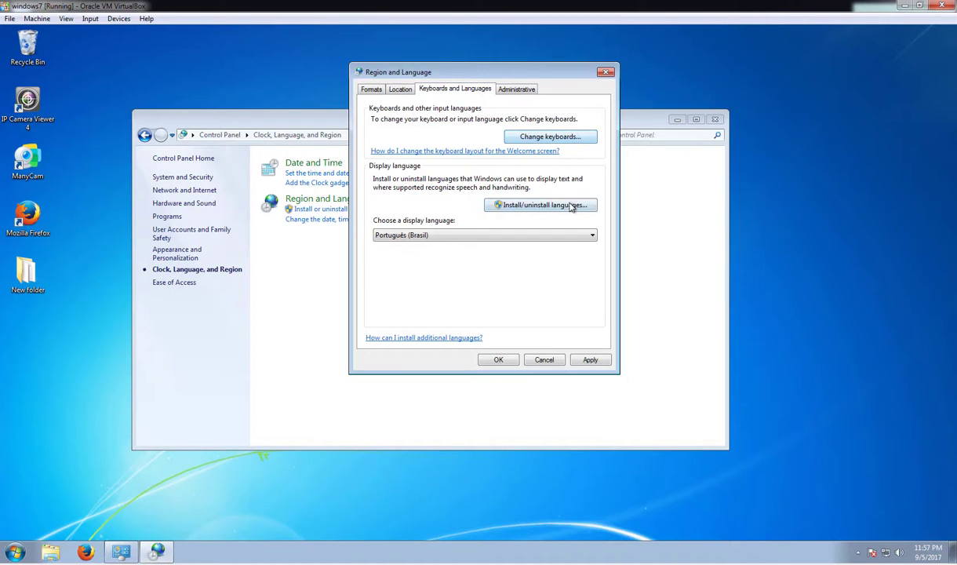
left_click(538, 207)
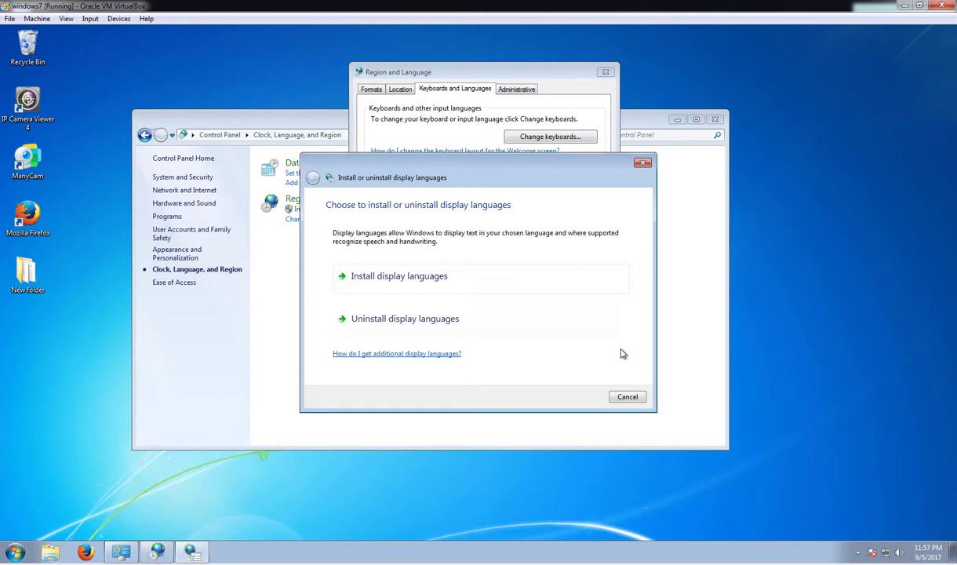
Close the installer and confirm Portuguese (Brazil) formats and Brazil location remain set.
left_click(626, 396)
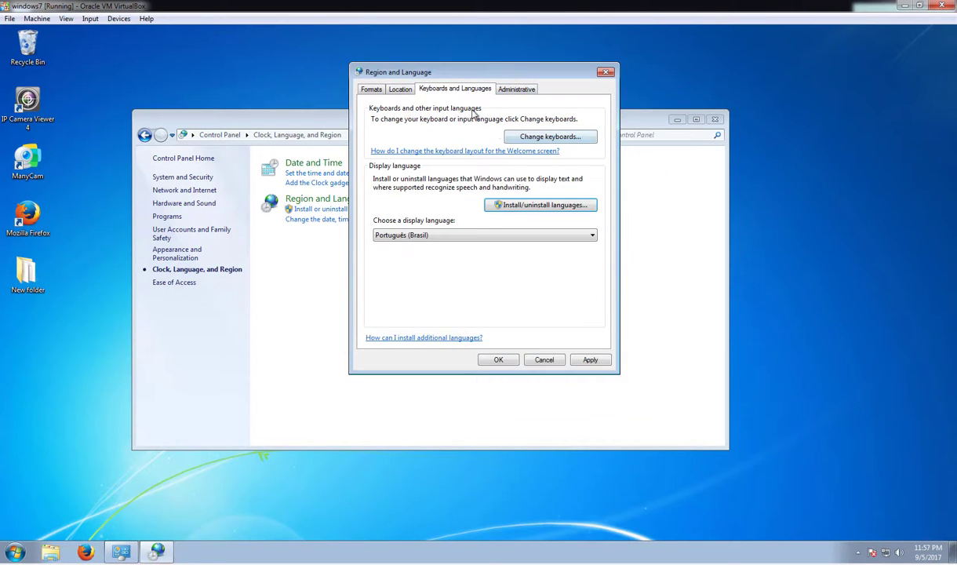
left_click(376, 91)
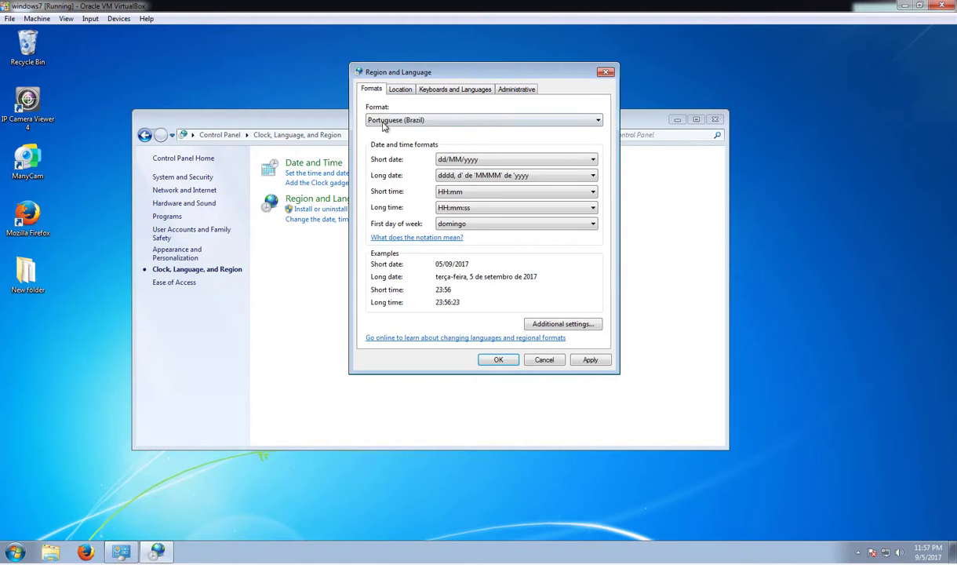
left_click(541, 119)
left_click(536, 119)
left_click(402, 89)
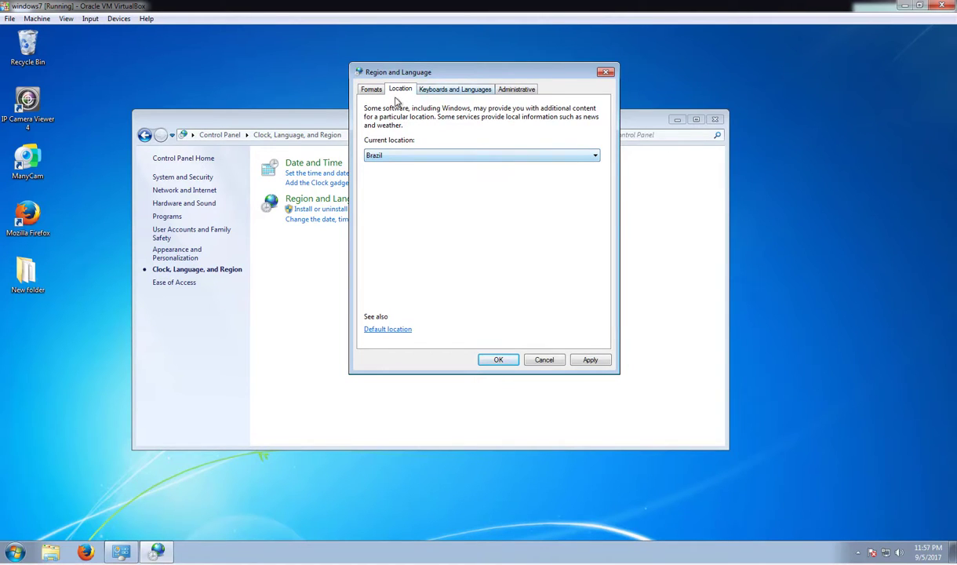
left_click(463, 91)
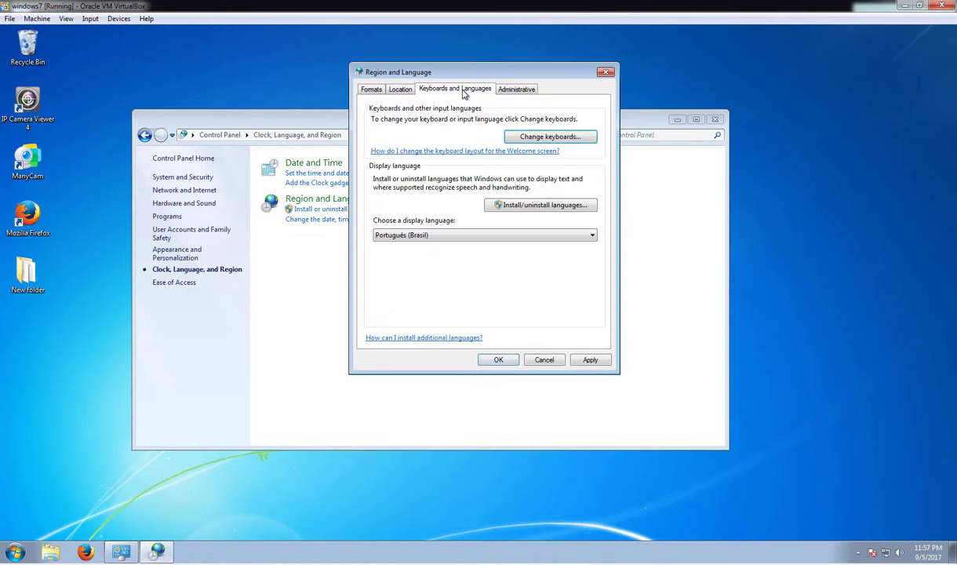
Apply pending changes and set the non-Unicode system locale to Portuguese (Brazil).
left_click(519, 91)
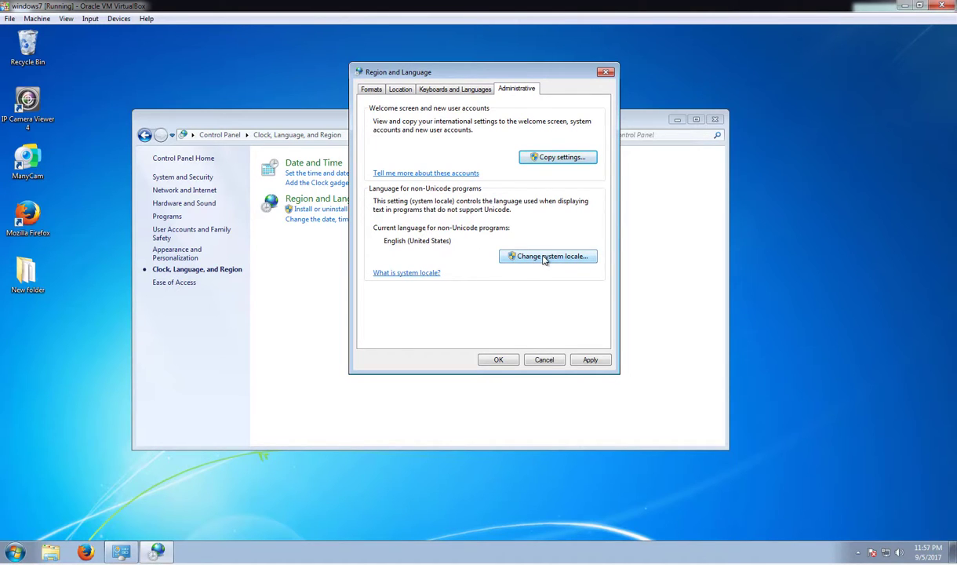
left_click(544, 257)
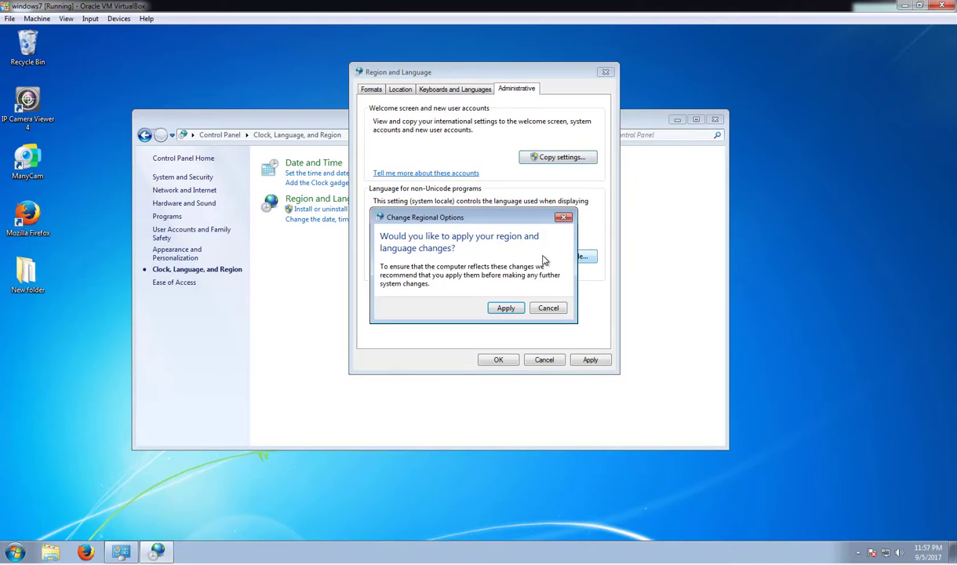
left_click(505, 308)
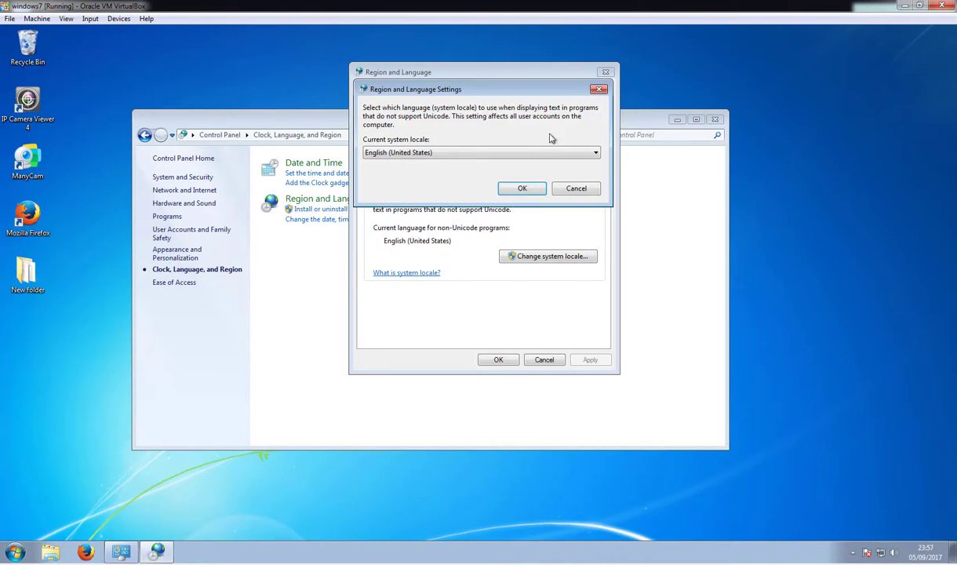
left_click(561, 157)
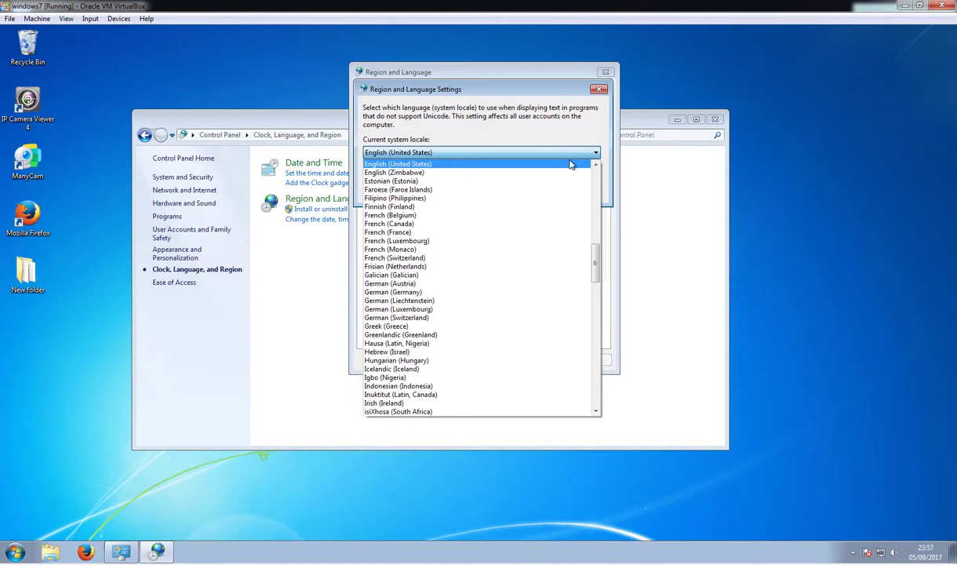
left_click_drag(596, 265, 597, 315)
left_click(478, 291)
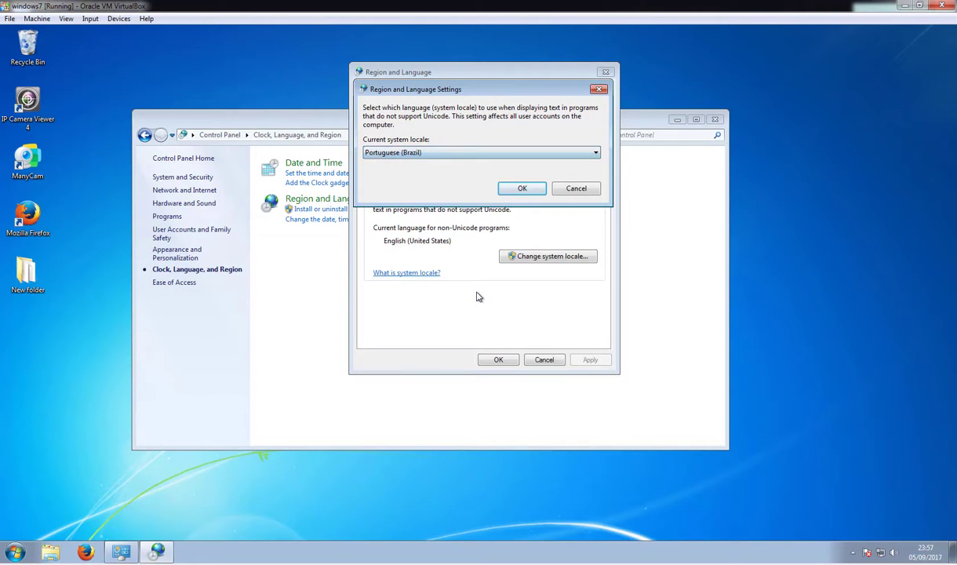
left_click(520, 189)
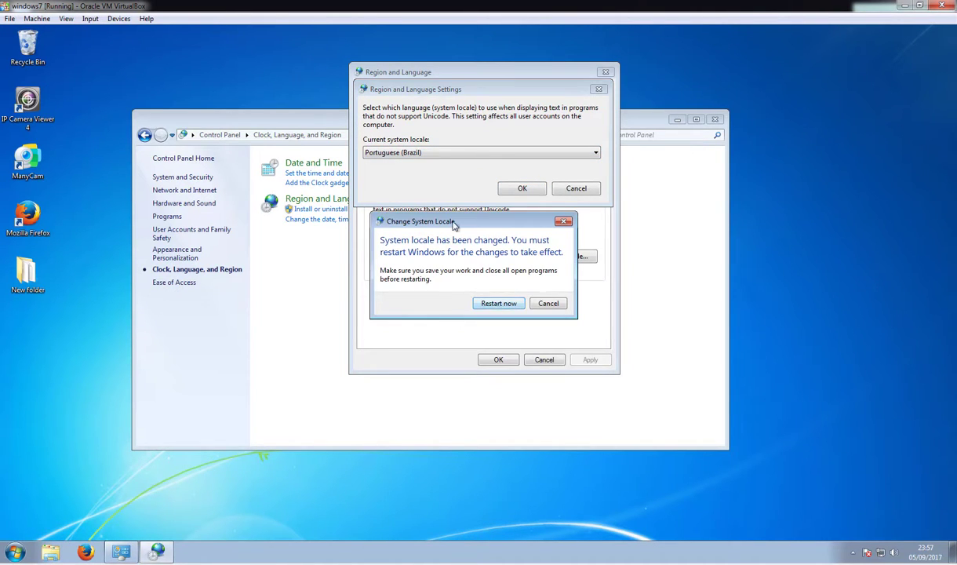
Restart Windows now, then open the Start menu to see Portuguese labels.
left_click(494, 306)
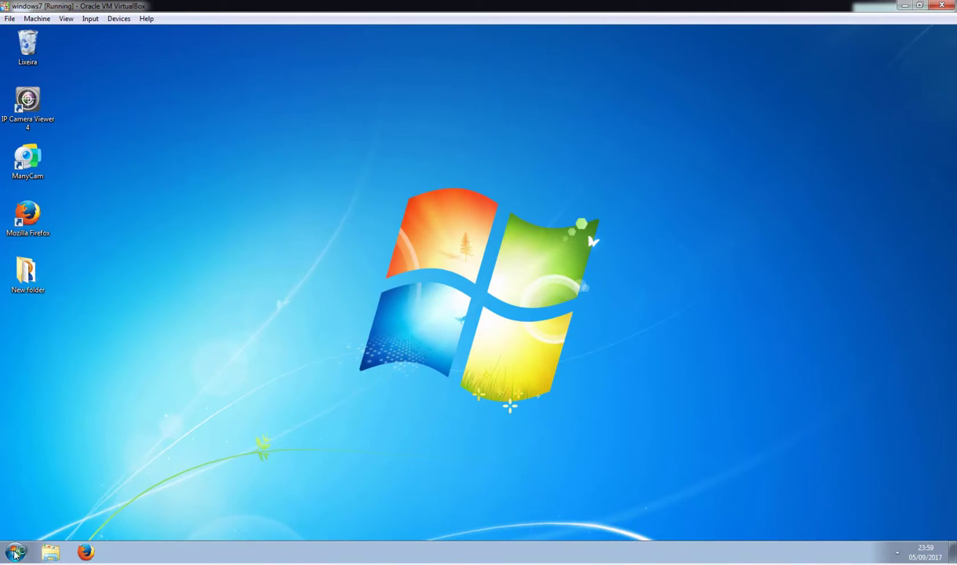
left_click(15, 552)
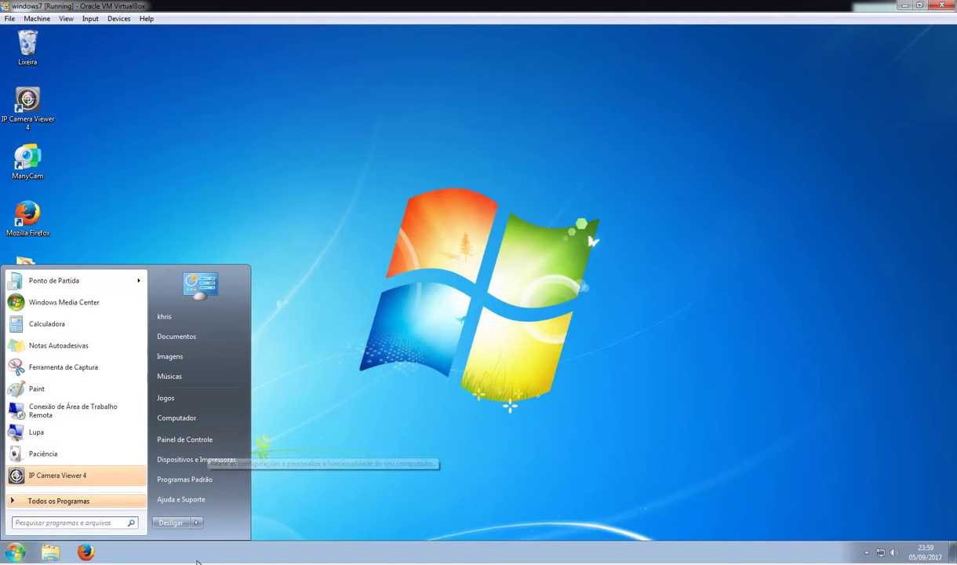
Go through Painel de Controle and Relógio, Idioma e Região to open the Região e Idioma dialog, then move it right.
left_click(396, 469)
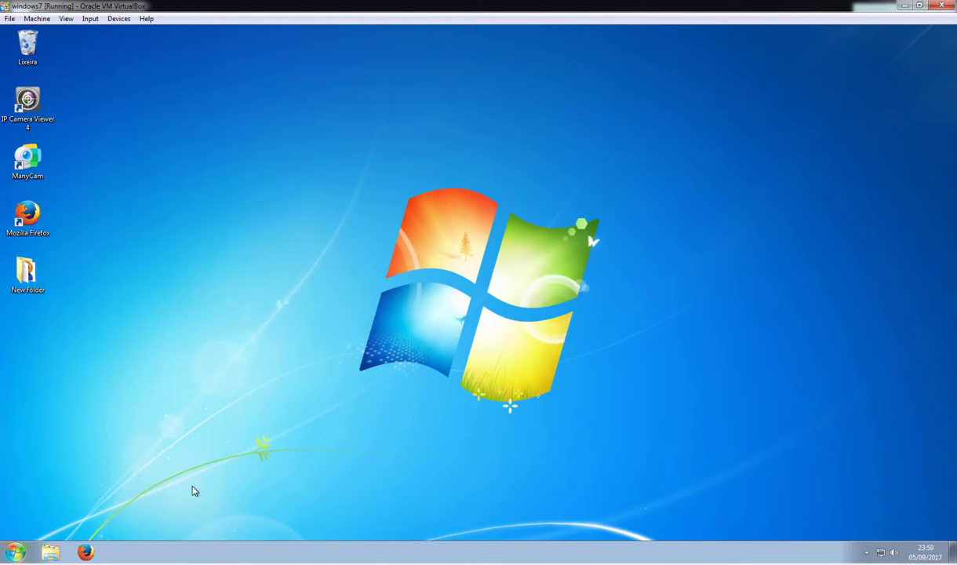
left_click(14, 552)
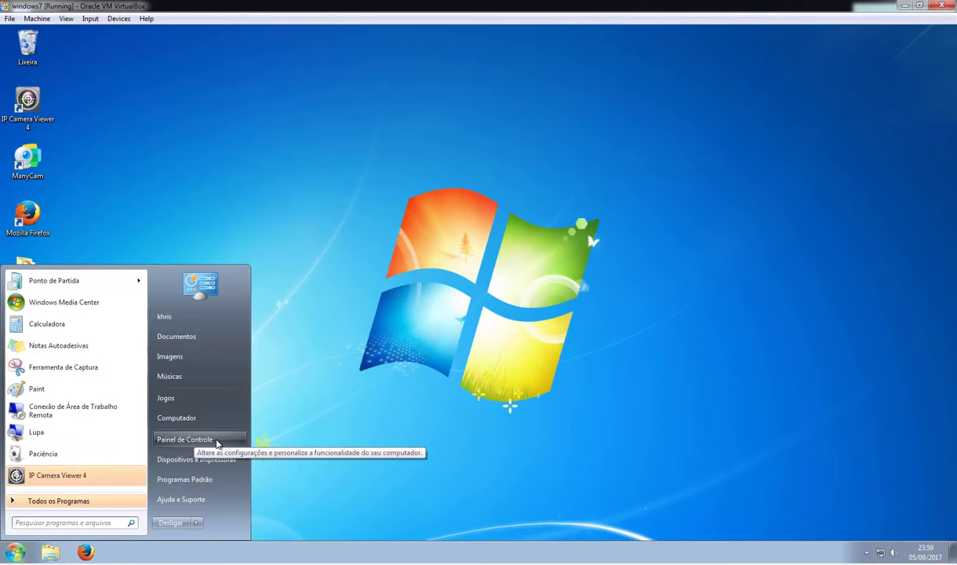
left_click(196, 440)
left_click(475, 279)
left_click(306, 199)
left_click_drag(224, 112, 383, 117)
On the Local tab, change Local atual from Brasil to Estados Unidos and apply.
left_click(280, 128)
left_click(439, 195)
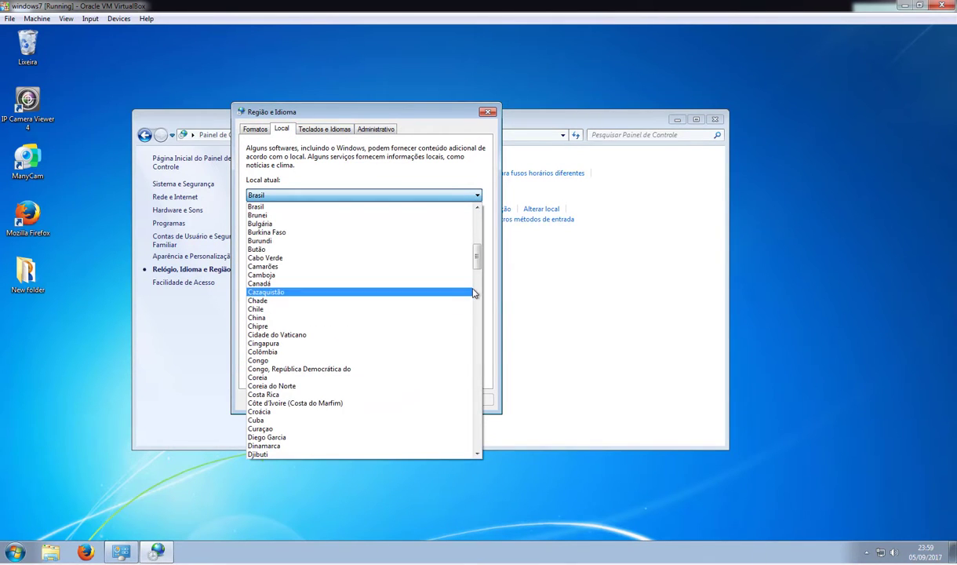
left_click_drag(477, 256, 479, 271)
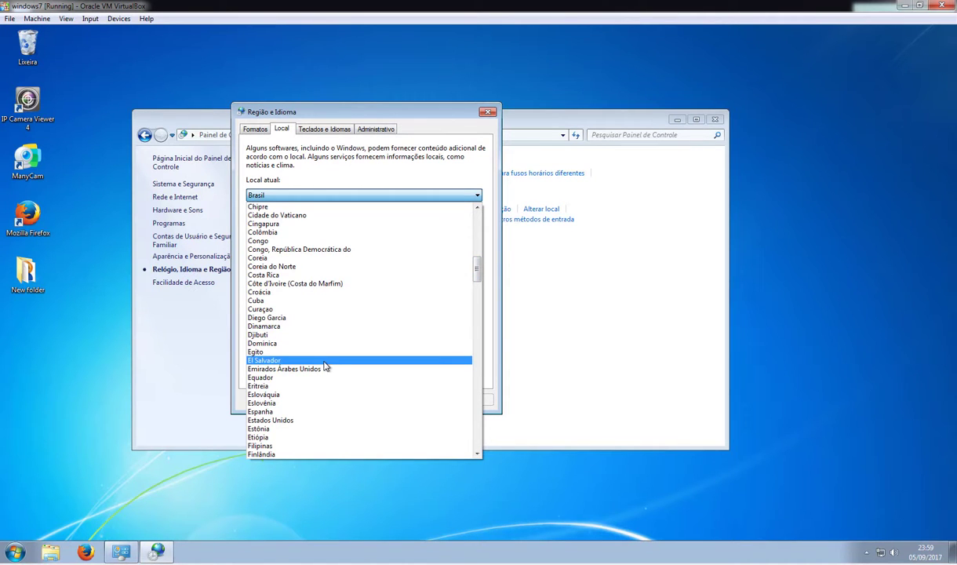
scroll(324, 364, "down", 18)
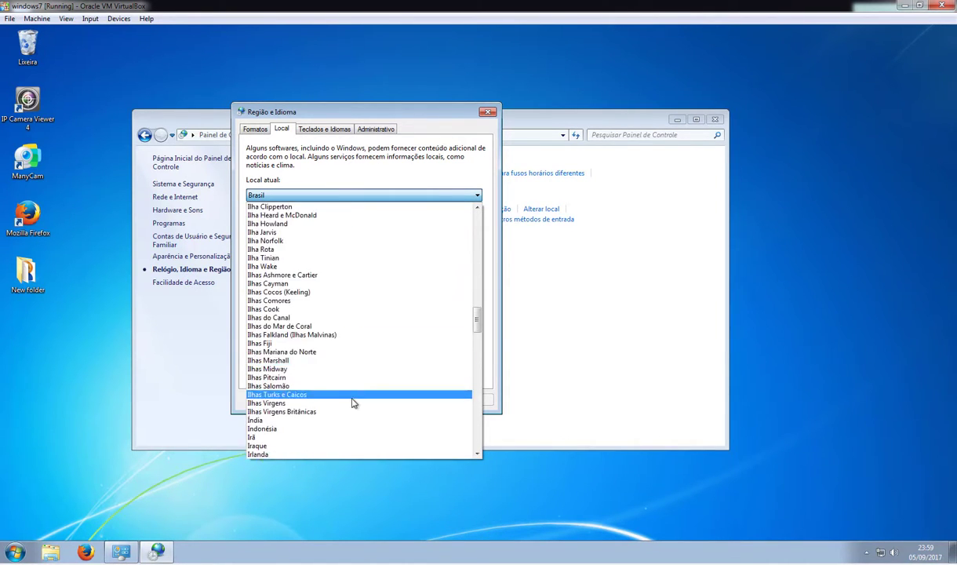
scroll(439, 368, "down", 17)
left_click_drag(479, 363, 477, 438)
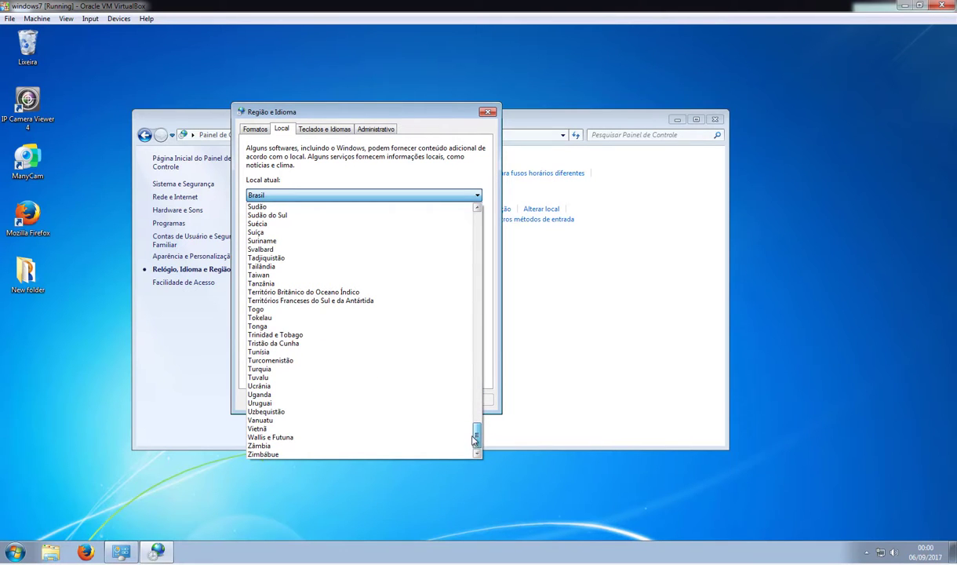
scroll(453, 416, "up", 7)
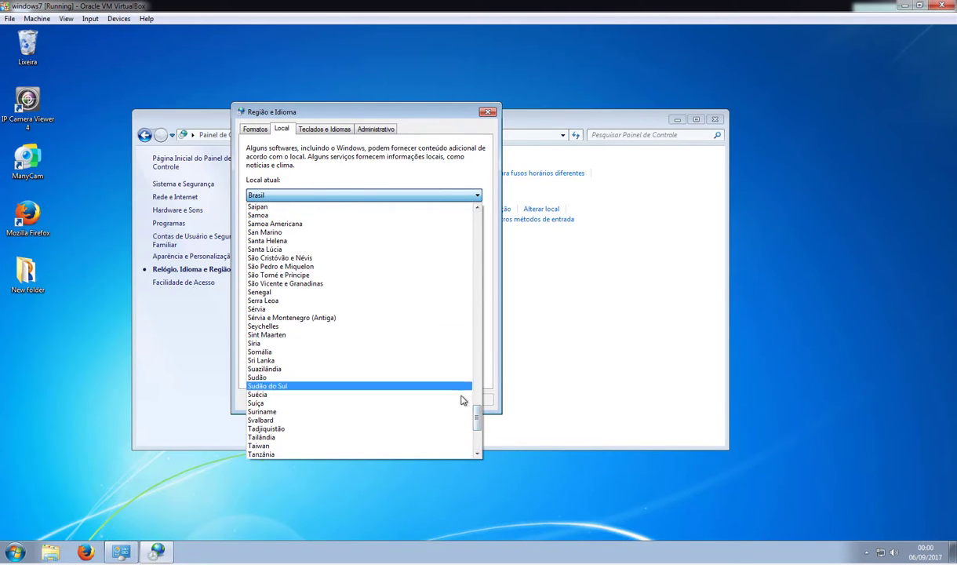
left_click_drag(478, 421, 478, 220)
scroll(363, 278, "down", 3)
scroll(363, 290, "down", 6)
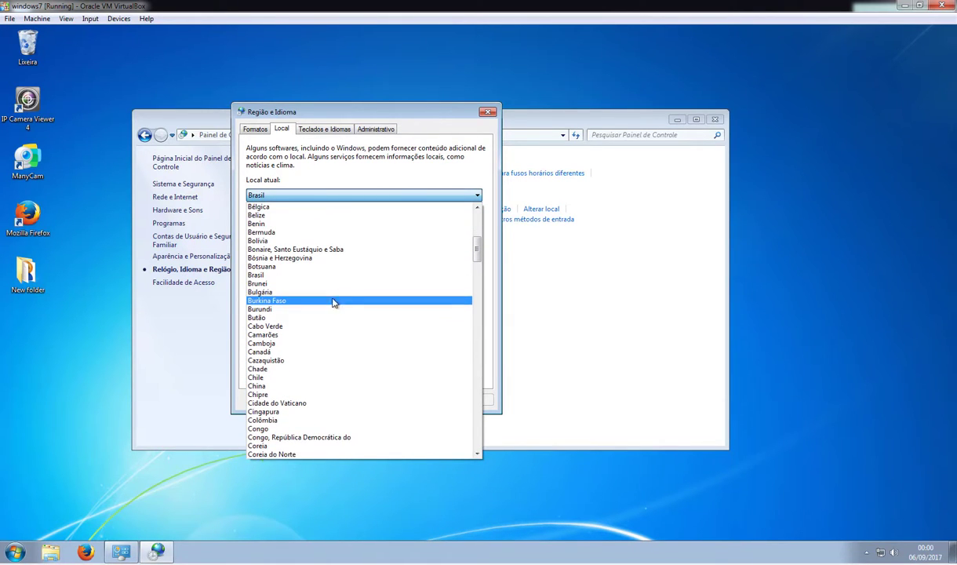
scroll(344, 302, "down", 1)
scroll(345, 304, "down", 3)
scroll(349, 335, "down", 2)
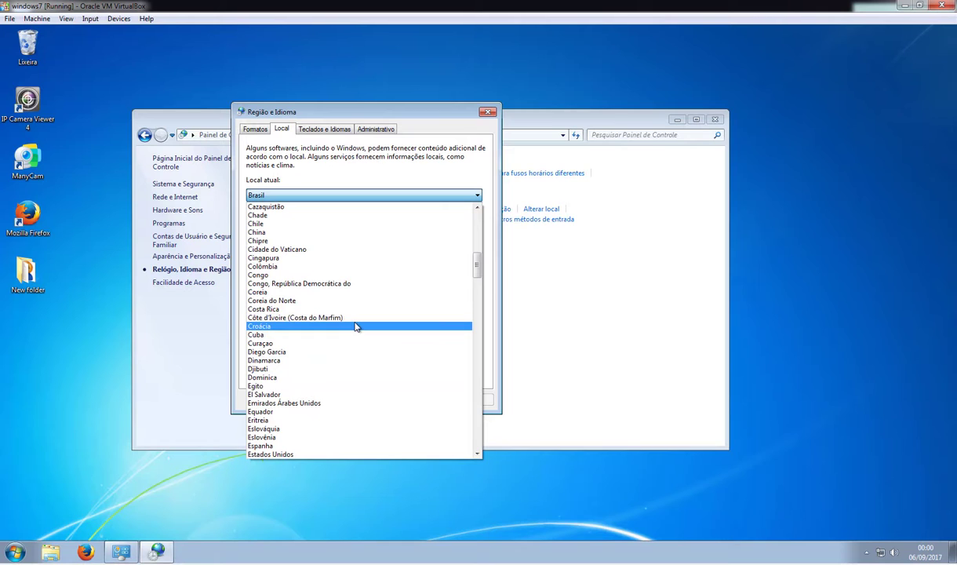
scroll(357, 327, "down", 2)
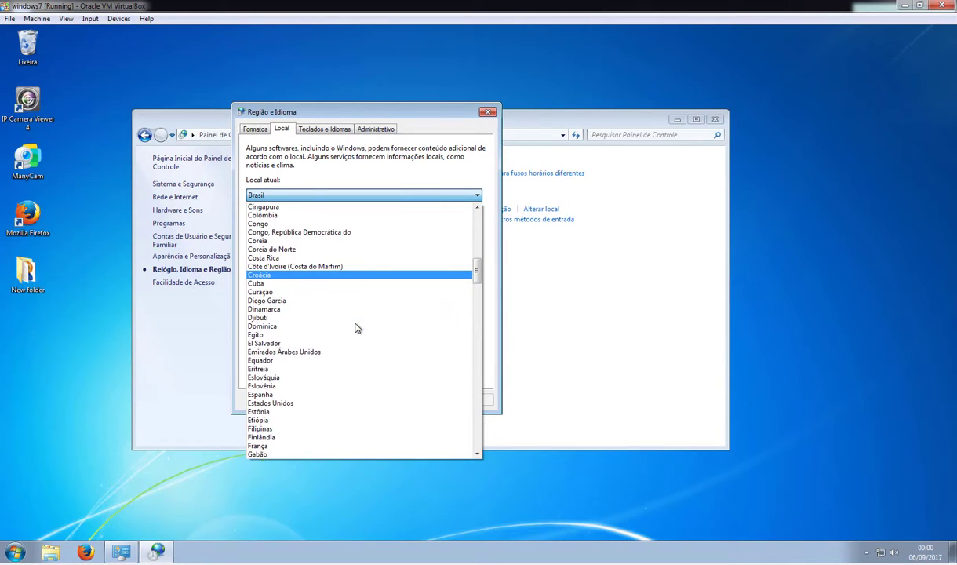
left_click(289, 403)
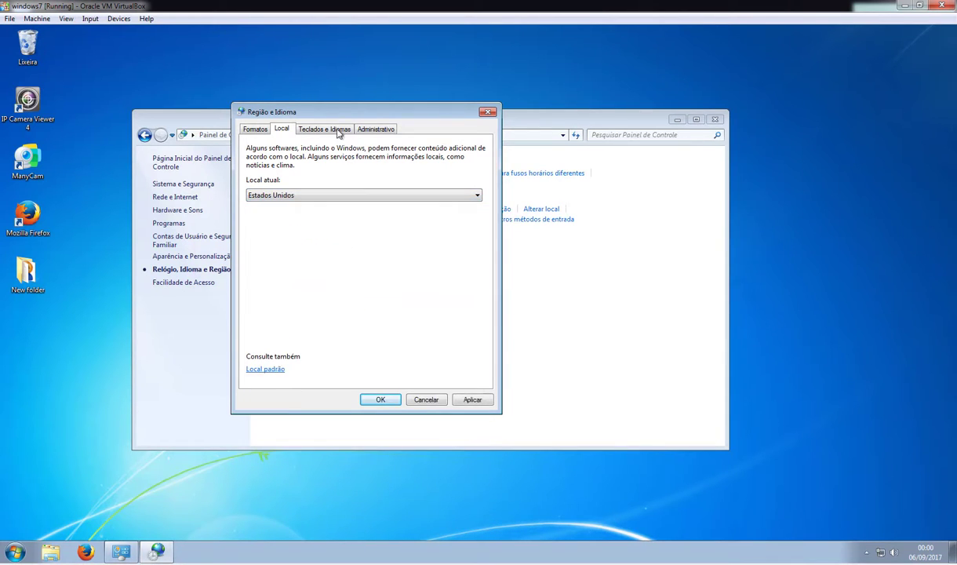
left_click(475, 401)
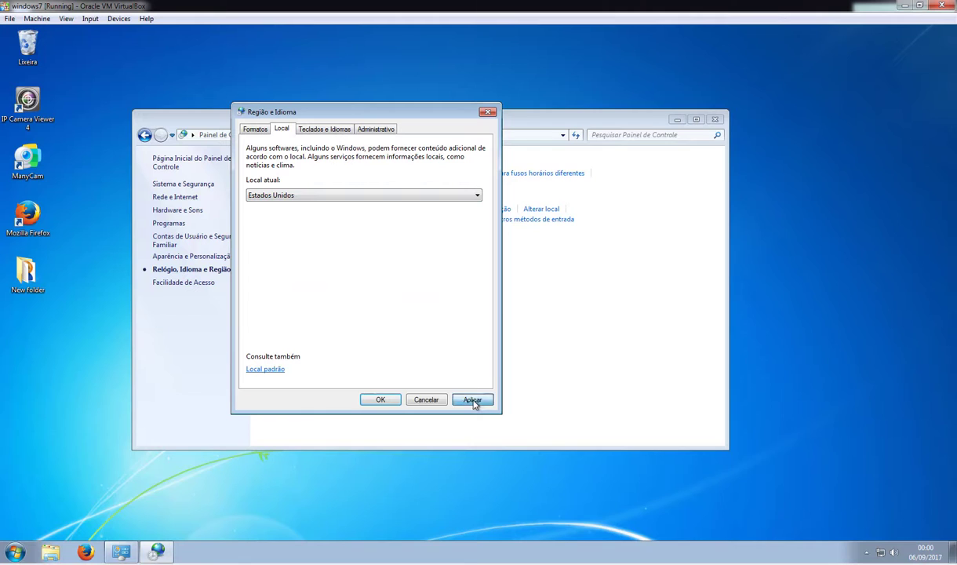
Close the regional settings, then reopen Região e Idioma on the Teclados e Idiomas tab.
left_click(381, 399)
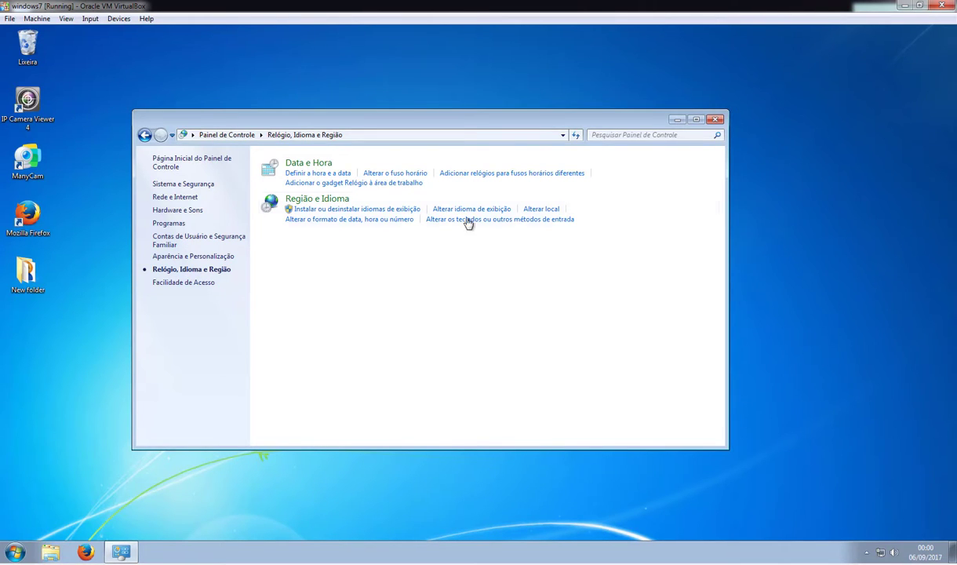
left_click(333, 201)
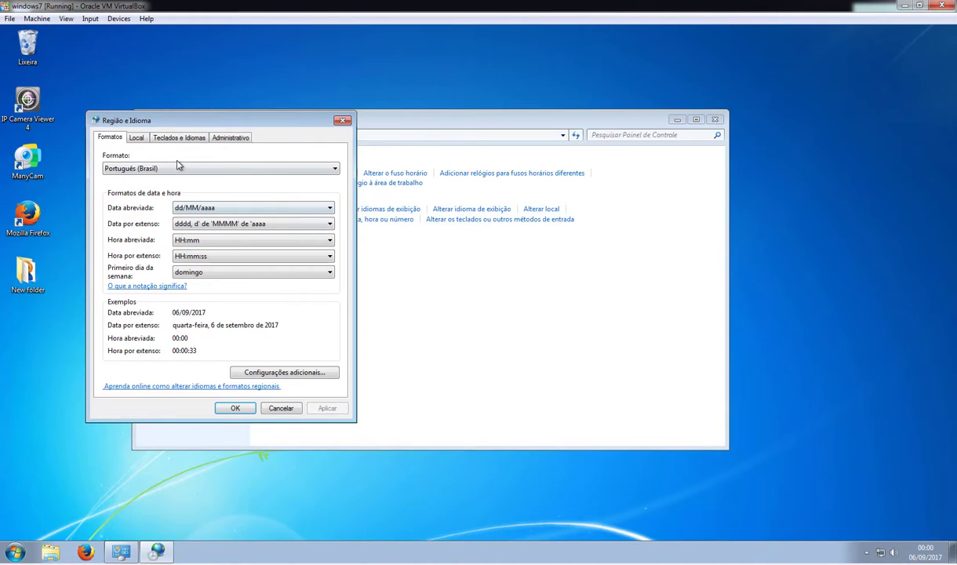
left_click(140, 139)
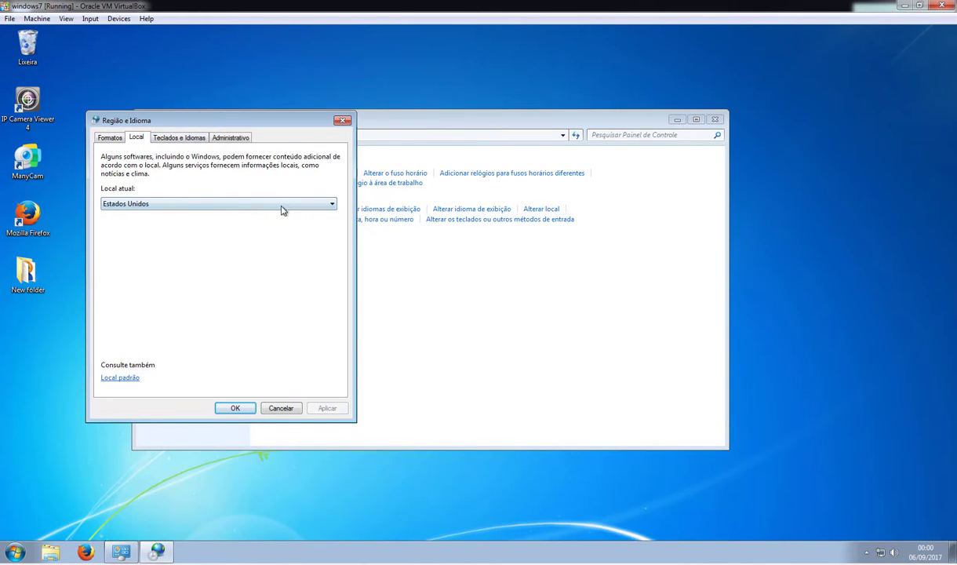
left_click(184, 138)
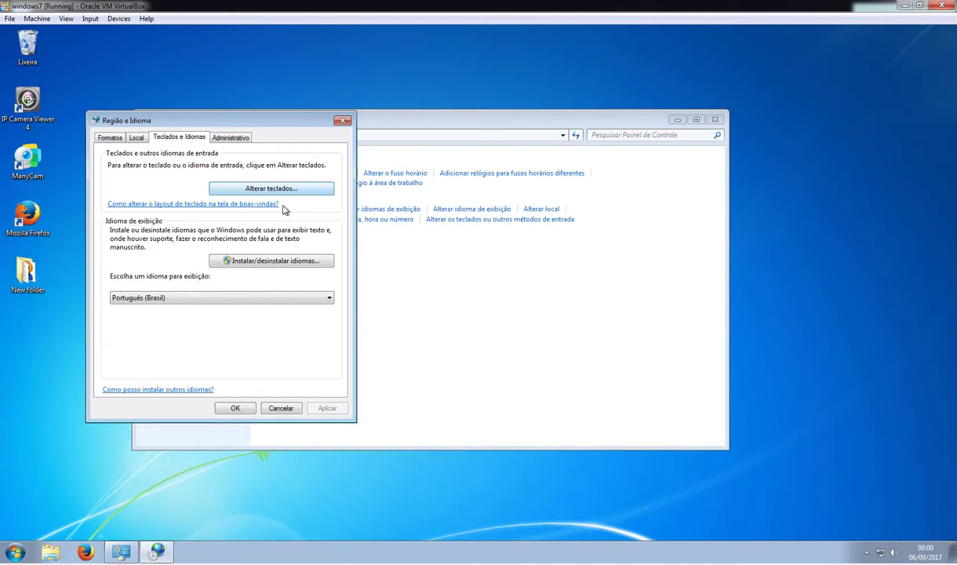
Choose English as the display language, then apply and confirm the change.
left_click(330, 299)
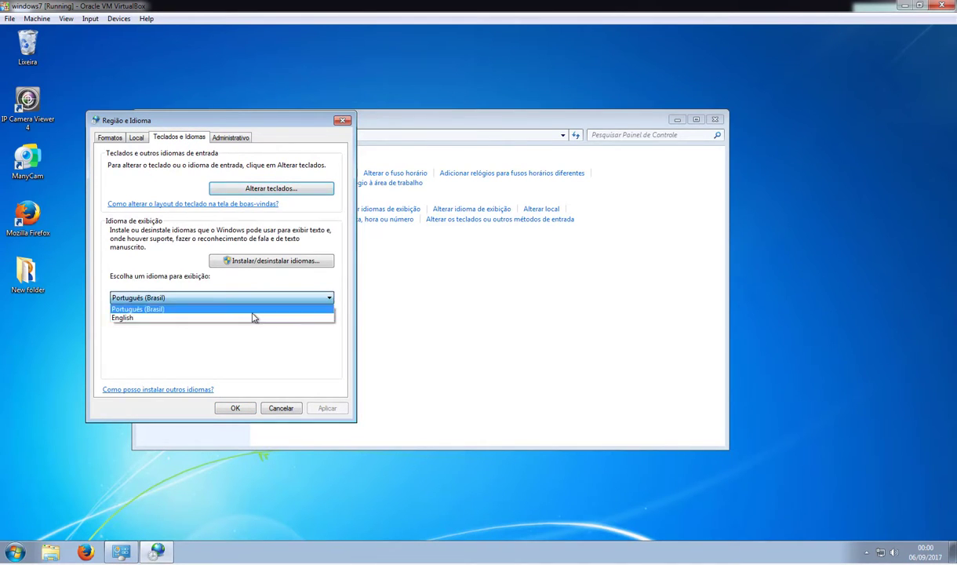
left_click(251, 316)
left_click(311, 302)
left_click(297, 322)
left_click(326, 407)
left_click(235, 409)
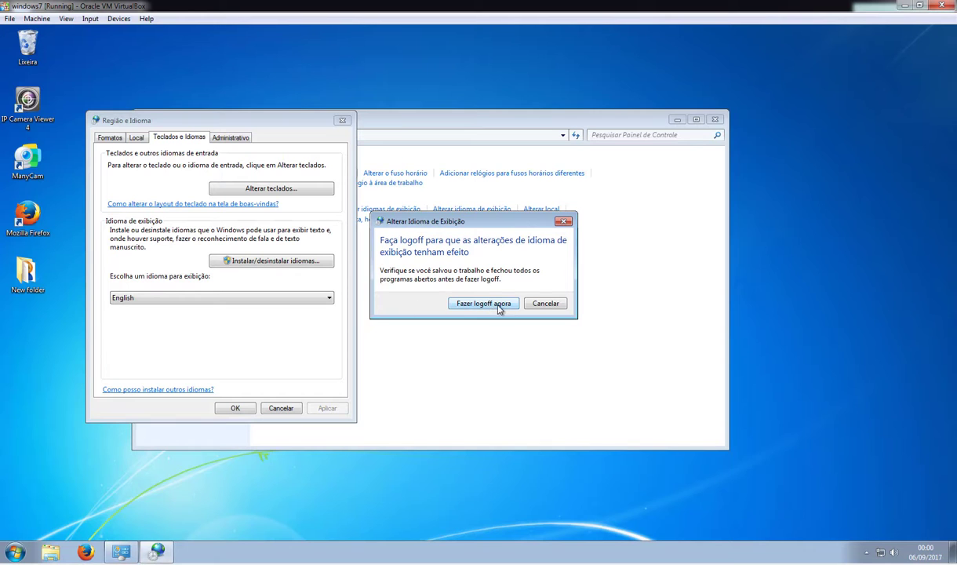
Log off, sign back in with the account password, and open Control Panel from Start.
left_click(482, 303)
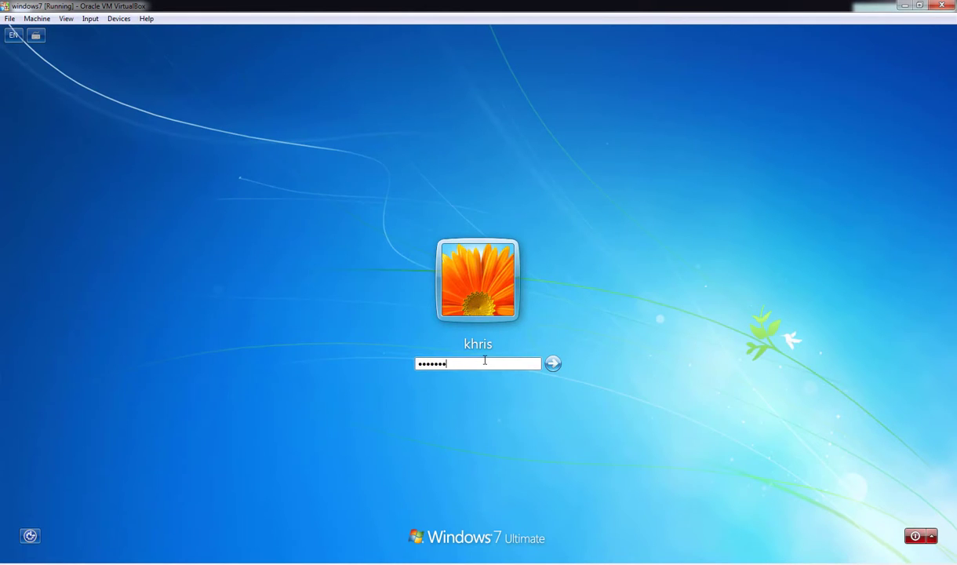
key("Return")
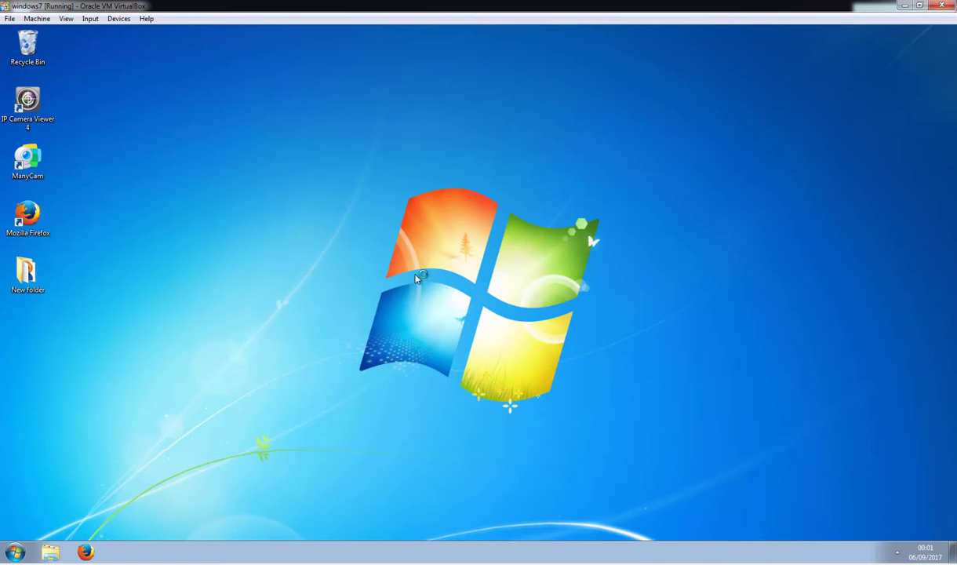
left_click(16, 551)
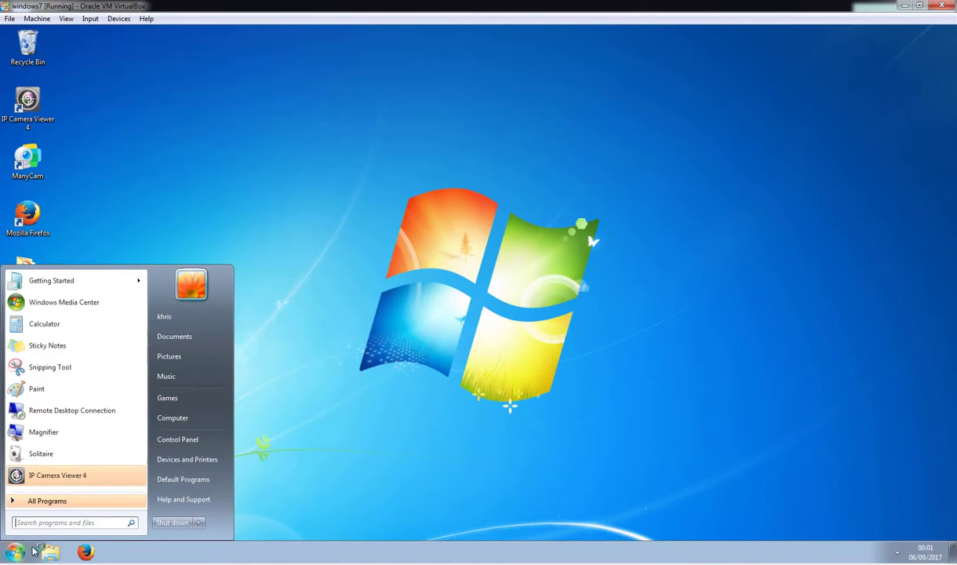
left_click(206, 441)
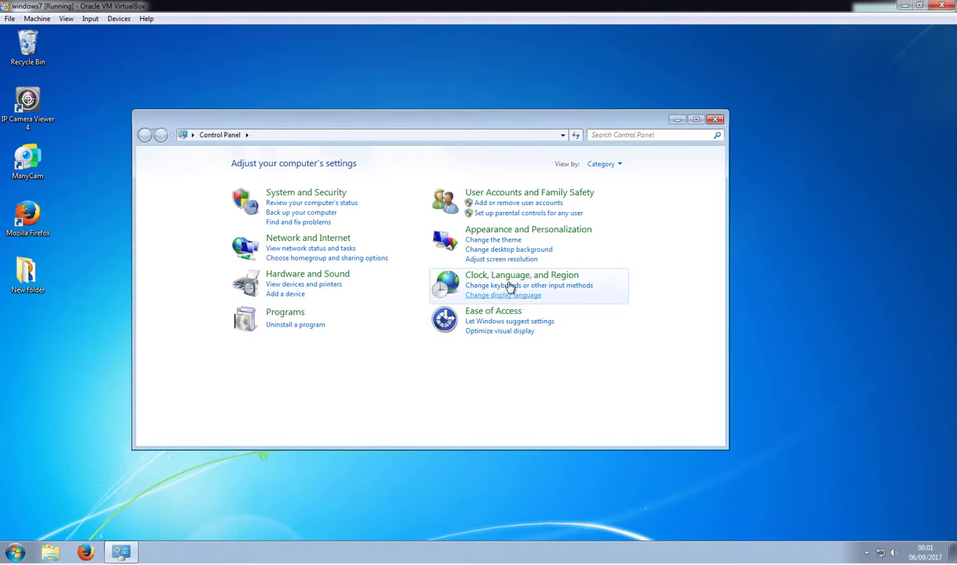
In Region and Language, pick English (United States) from the Format list.
left_click(511, 276)
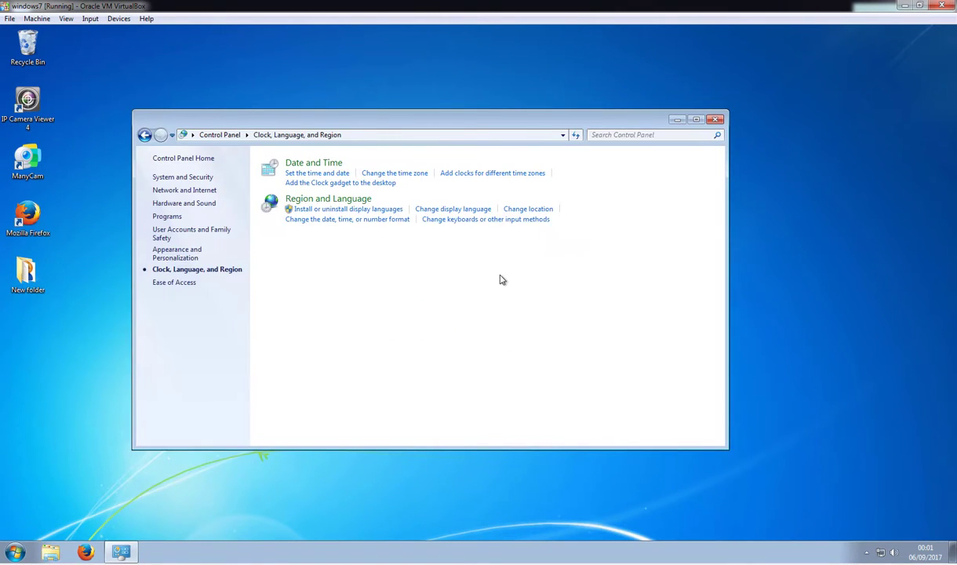
left_click(332, 201)
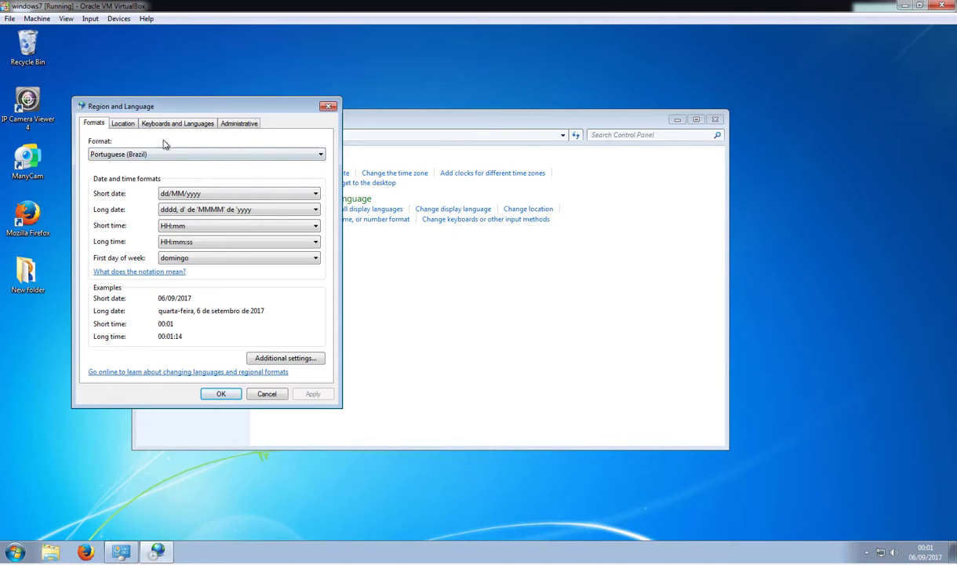
left_click(274, 154)
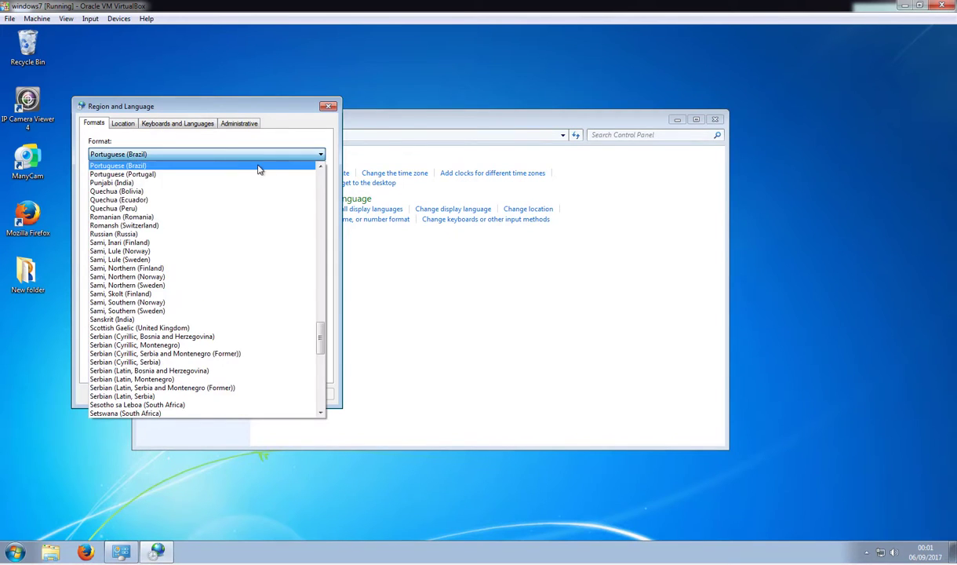
left_click_drag(319, 331, 327, 396)
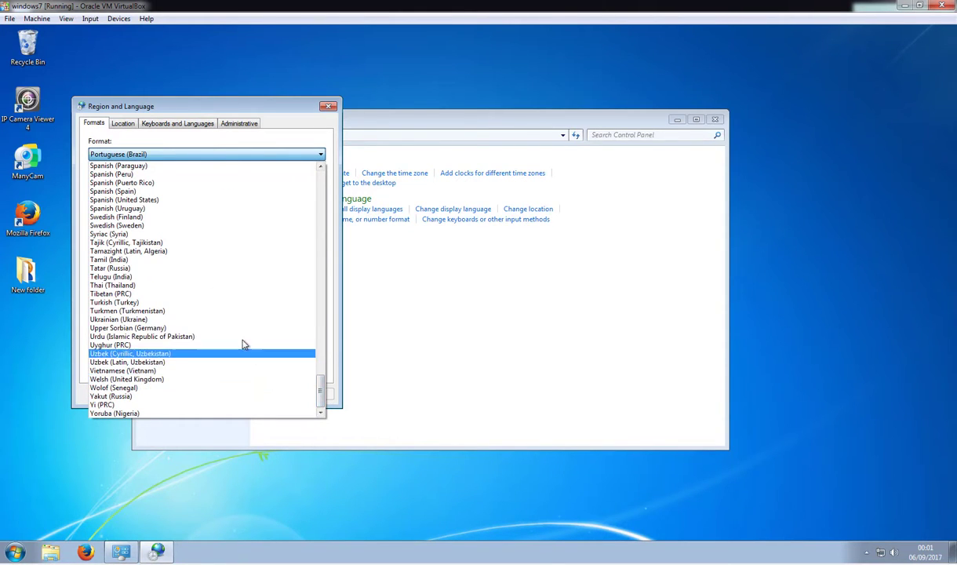
left_click_drag(321, 385, 320, 228)
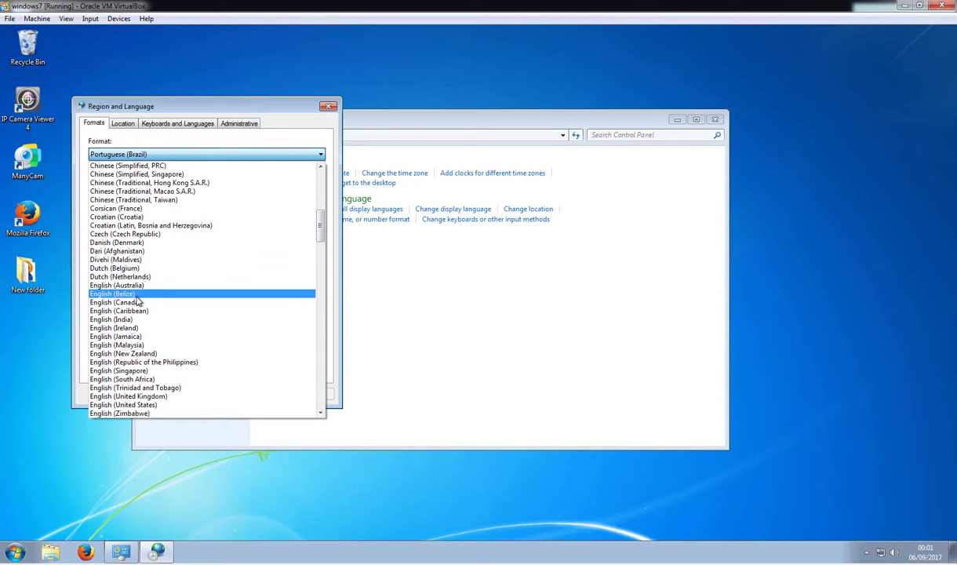
left_click(160, 405)
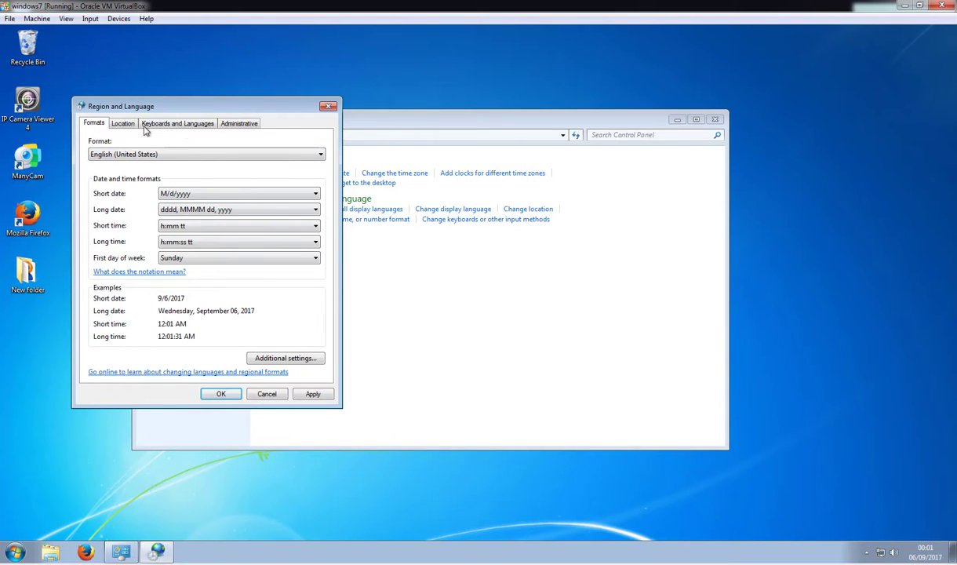
Apply the English (United States) format and move through Location and Keyboards and Languages to the Administrative tab.
left_click(314, 394)
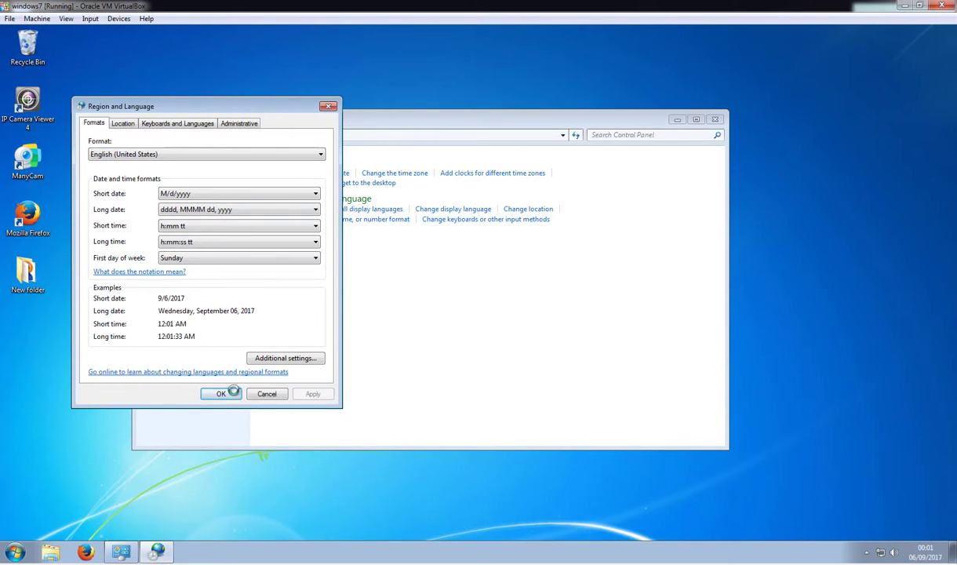
left_click(123, 124)
left_click(156, 123)
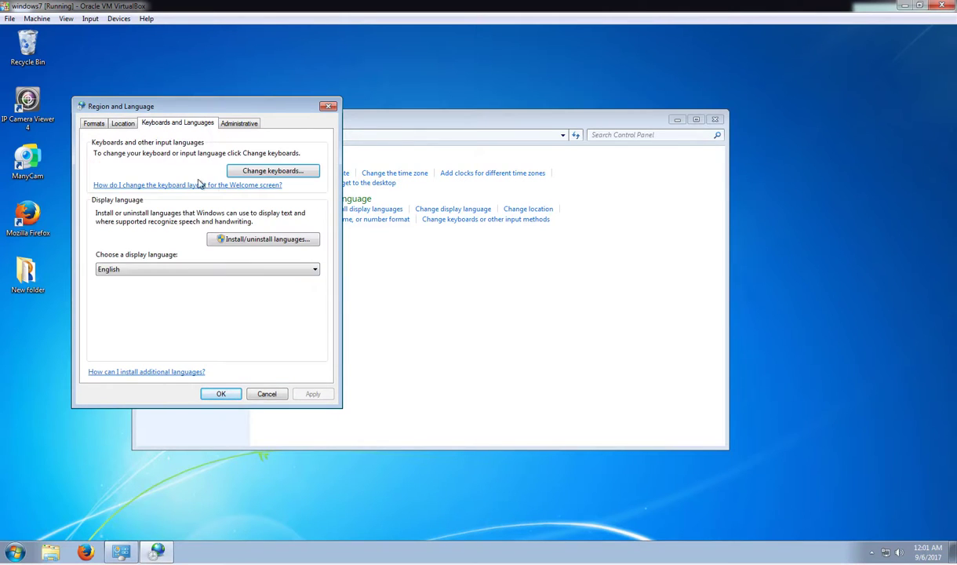
left_click(238, 123)
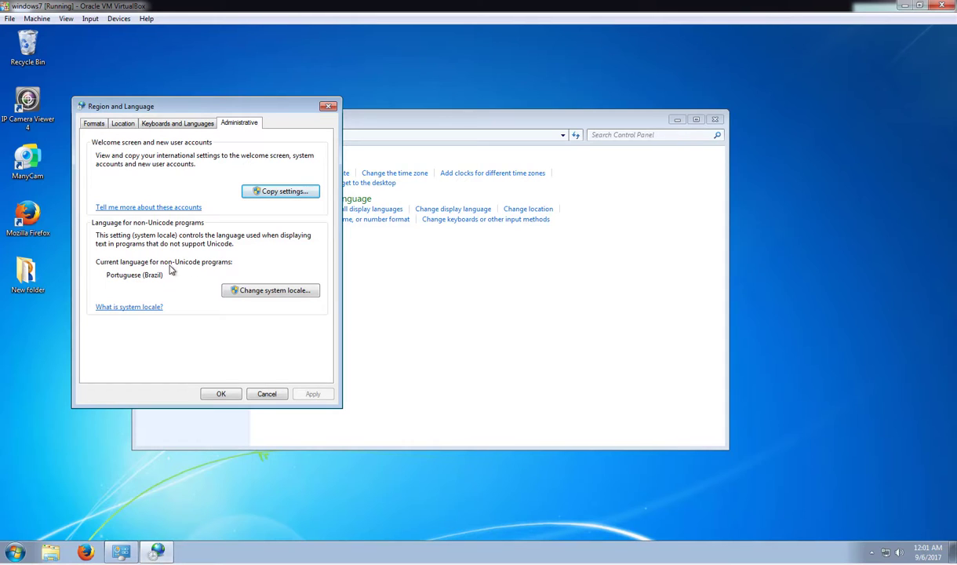
Set the system locale to English (United States), confirm it, and restart Windows.
left_click(269, 291)
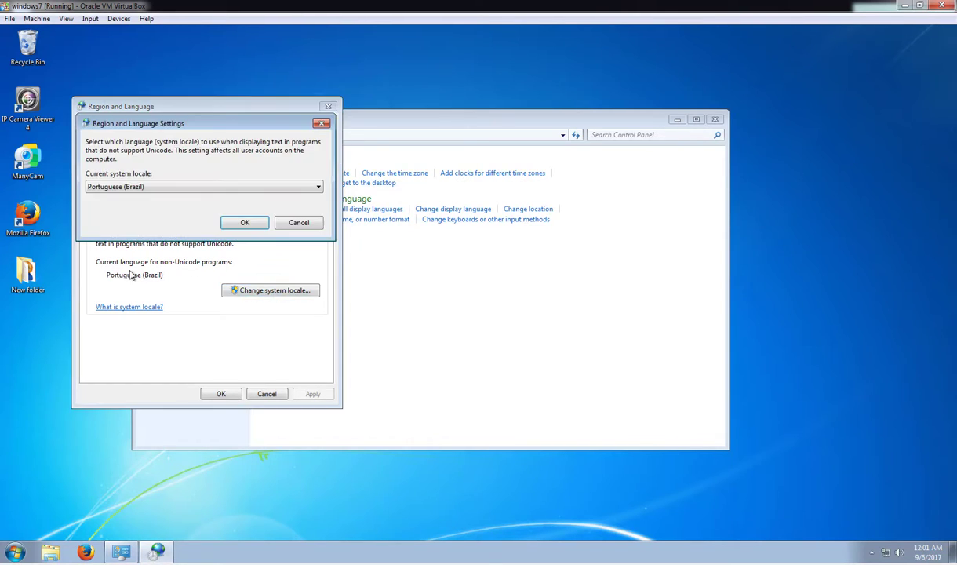
left_click(266, 188)
scroll(274, 278, "down", 5)
scroll(274, 276, "down", 9)
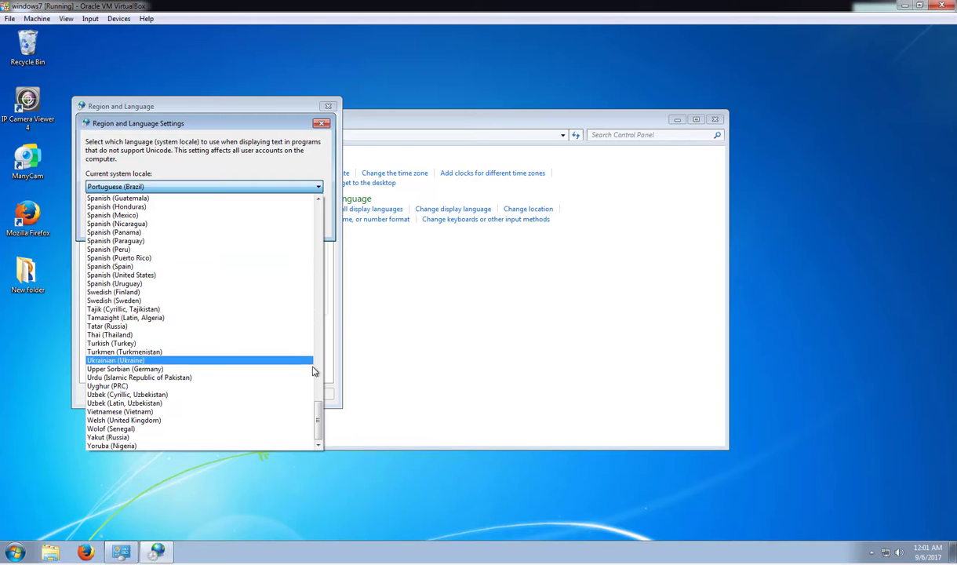
left_click_drag(314, 407, 319, 208)
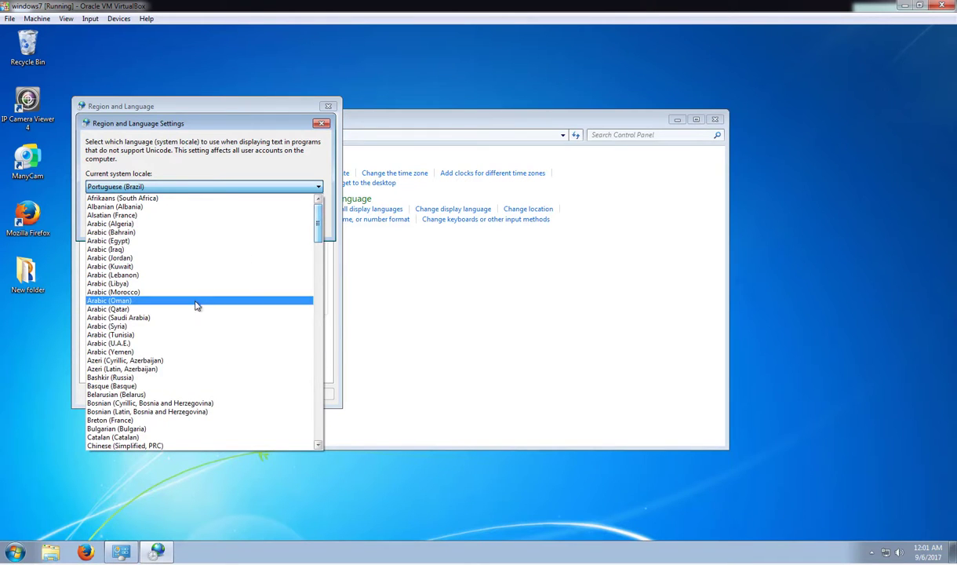
scroll(200, 310, "down", 8)
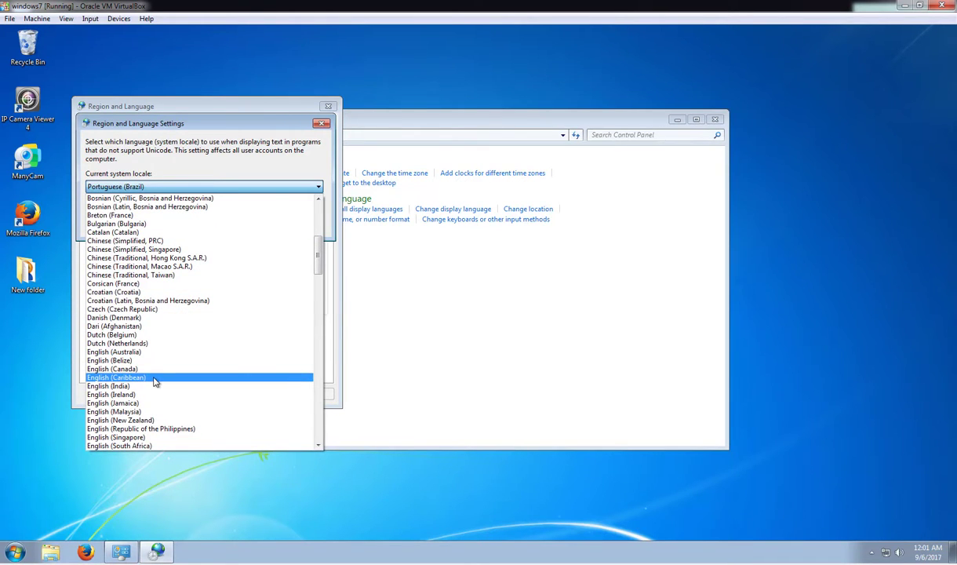
scroll(172, 438, "down", 3)
left_click(173, 395)
left_click(247, 222)
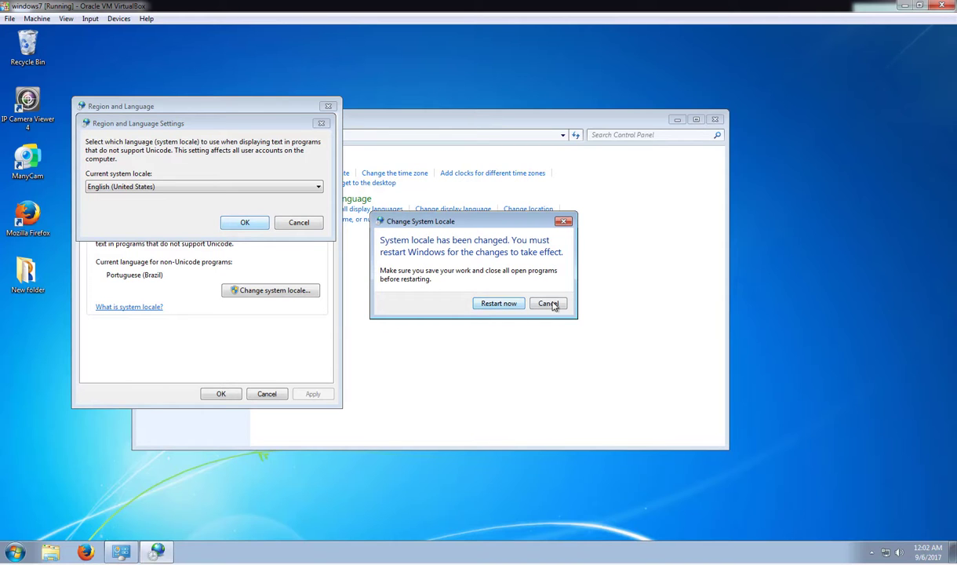
left_click(499, 304)
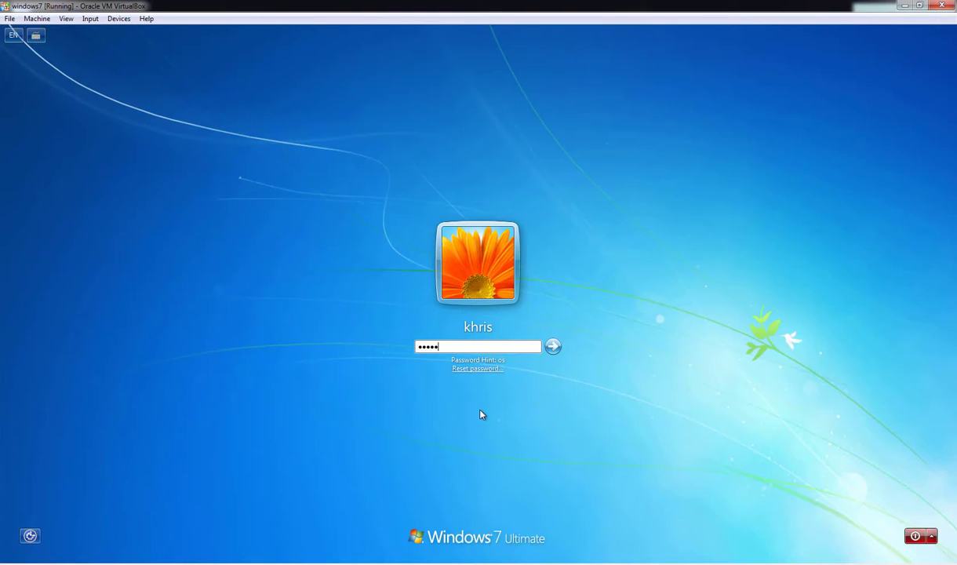
Sign back in after the restart and open Region and Language from Control Panel.
type("xxx")
key("Return")
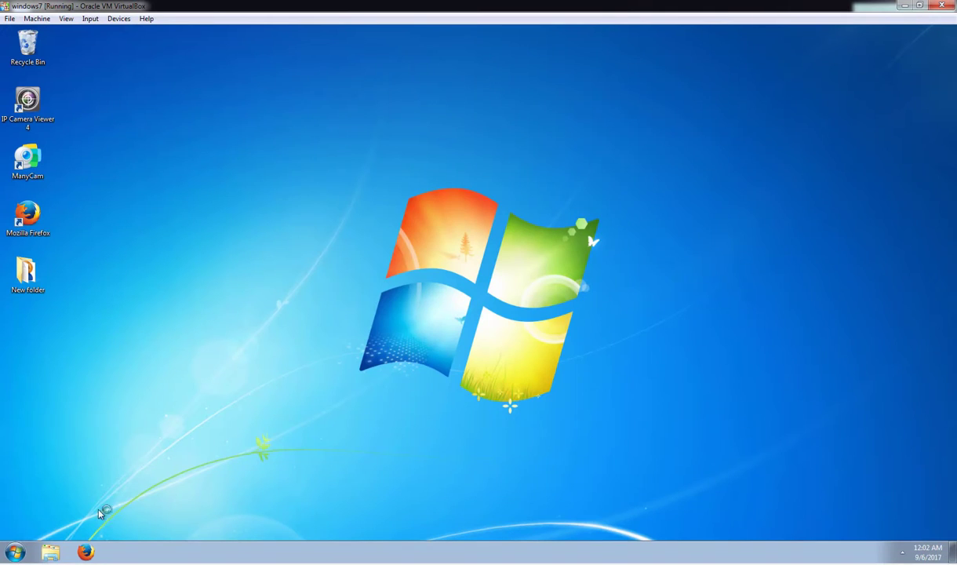
left_click(15, 552)
left_click(186, 439)
left_click(518, 275)
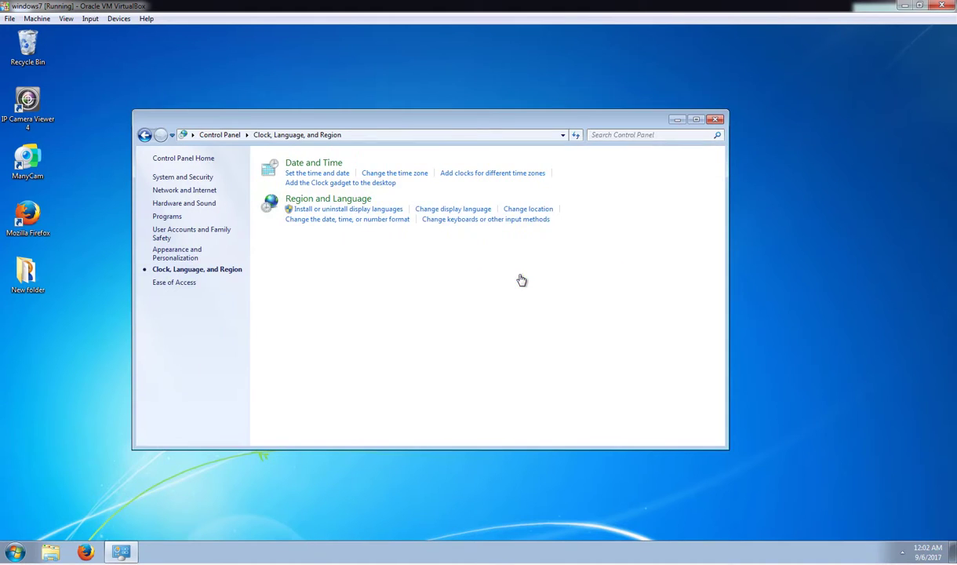
left_click(319, 199)
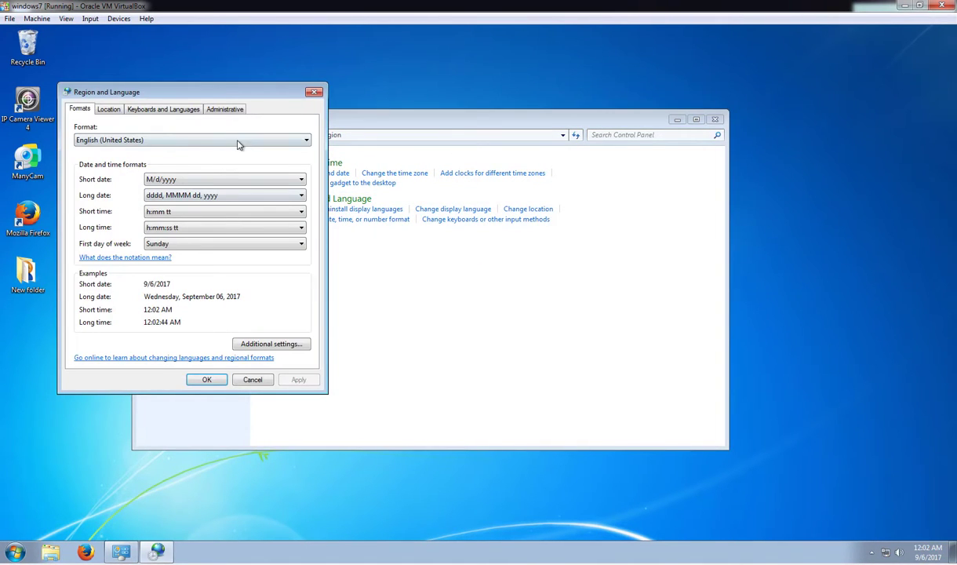
Leave the format unchanged, then set the current location to Uruguay, apply it, and click OK.
left_click(239, 144)
left_click_drag(305, 245, 310, 188)
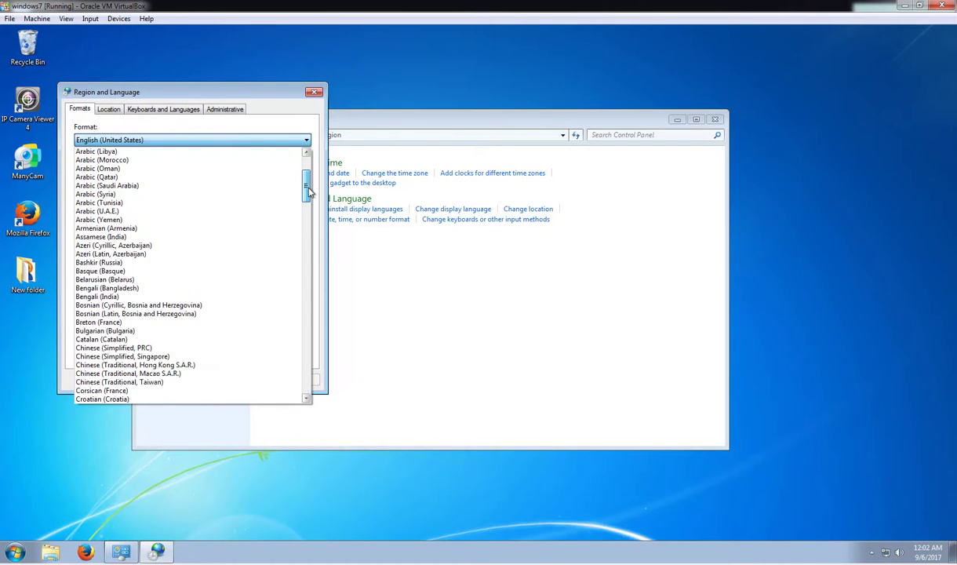
left_click(178, 112)
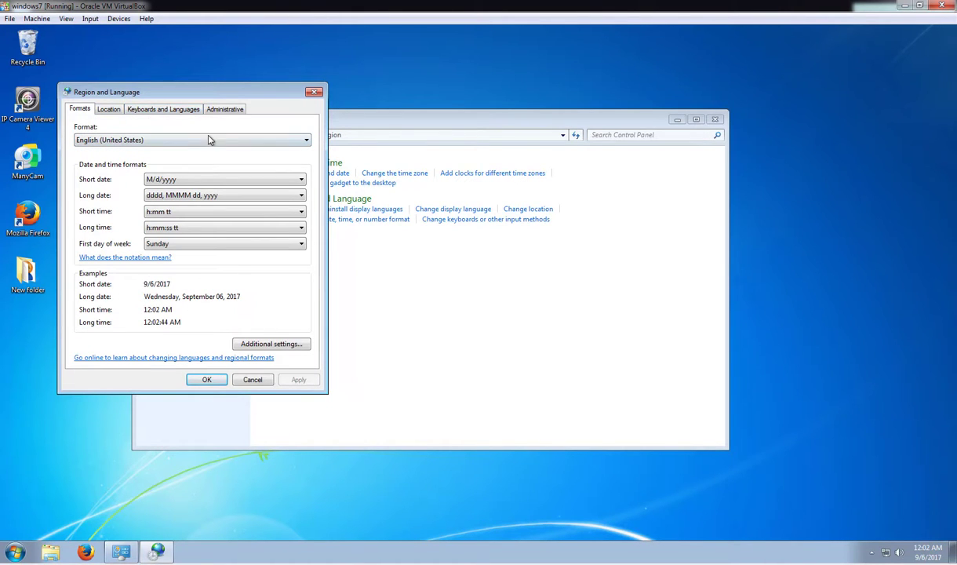
left_click(118, 112)
left_click(287, 178)
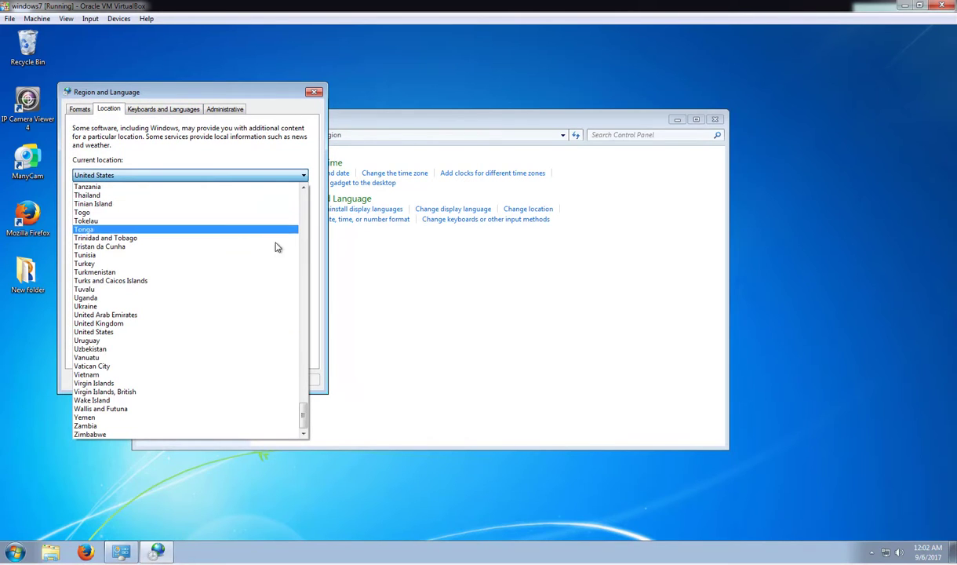
left_click(235, 345)
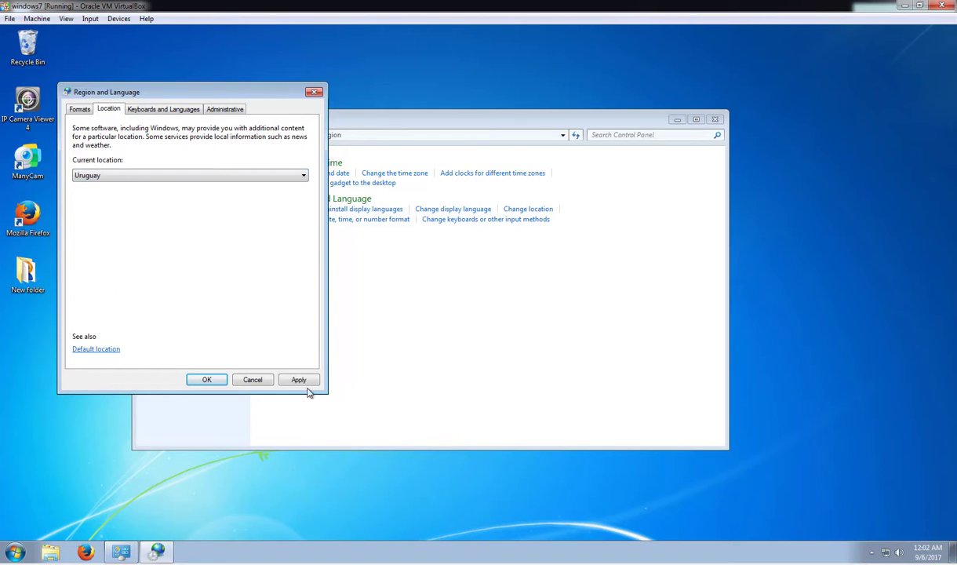
left_click(296, 378)
left_click(212, 380)
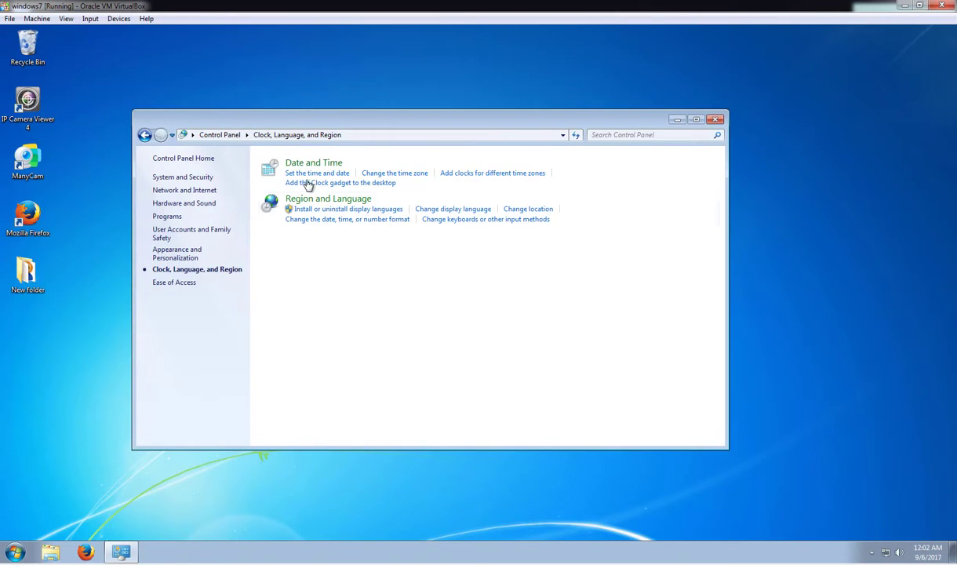
On the Administrative tab, change the system locale to Spanish (Uruguay) and restart Windows.
left_click(321, 201)
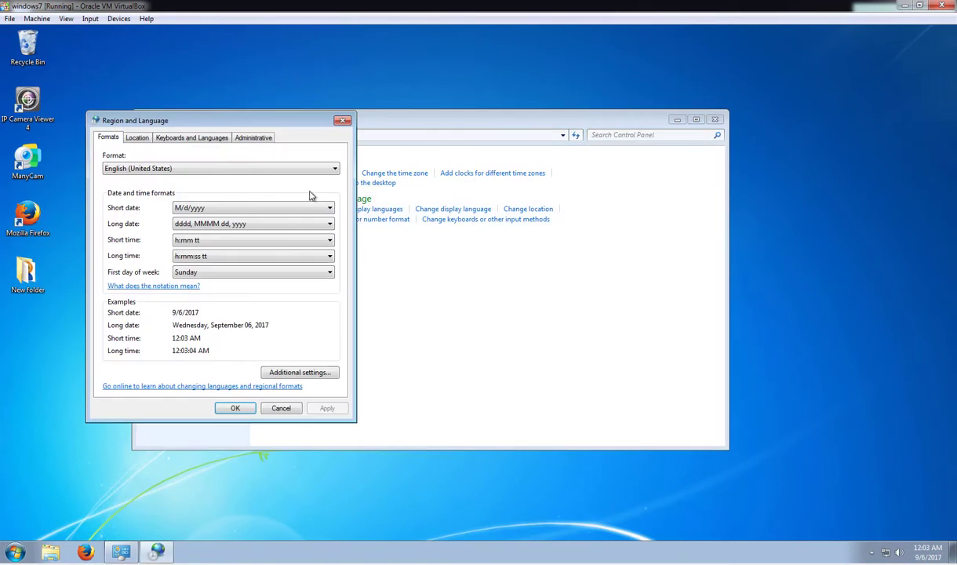
left_click(180, 138)
left_click(254, 139)
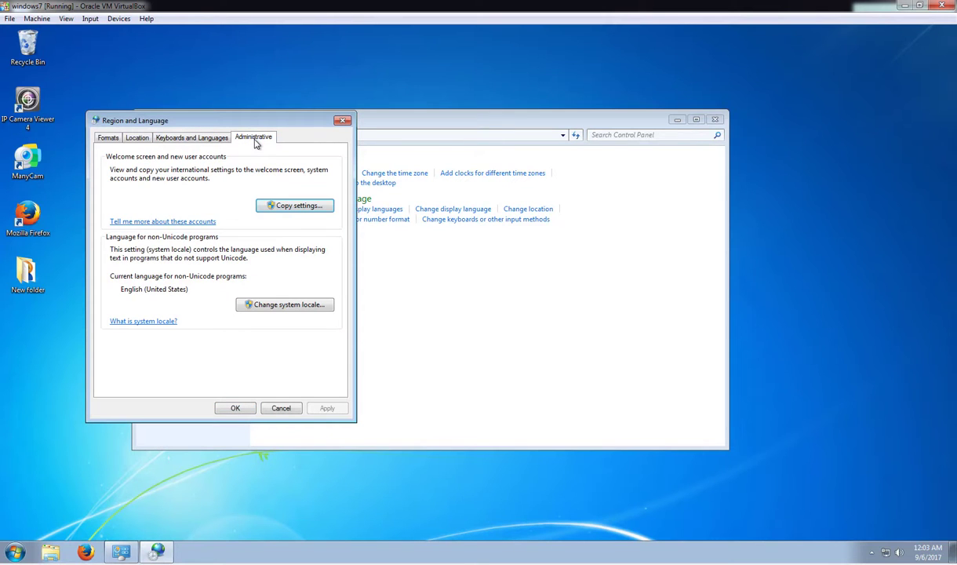
left_click(287, 305)
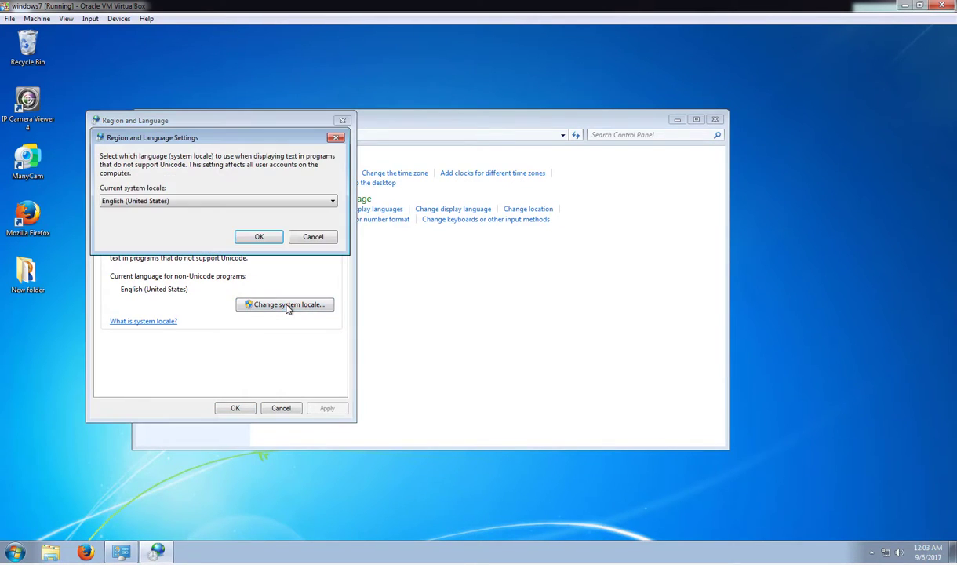
left_click(316, 200)
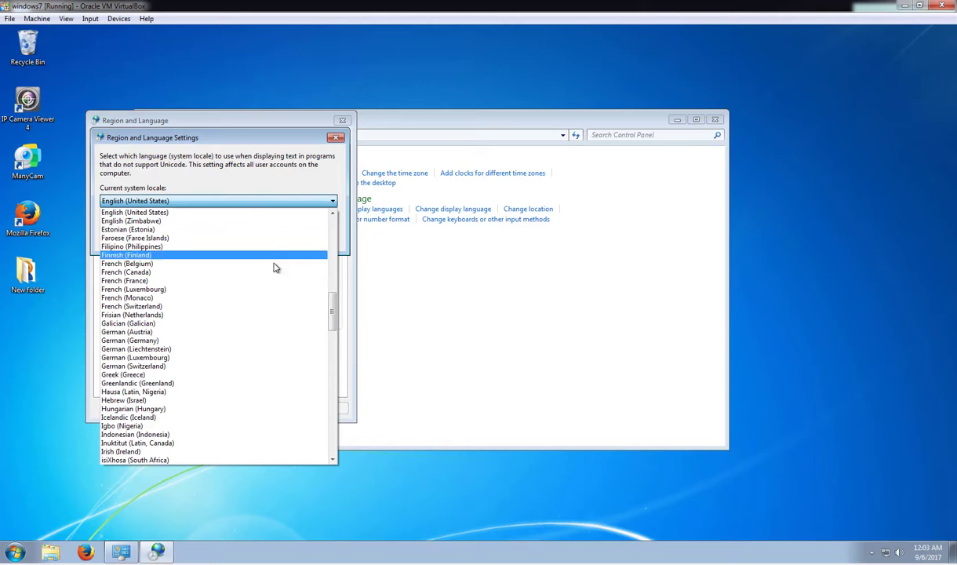
scroll(311, 318, "down", 13)
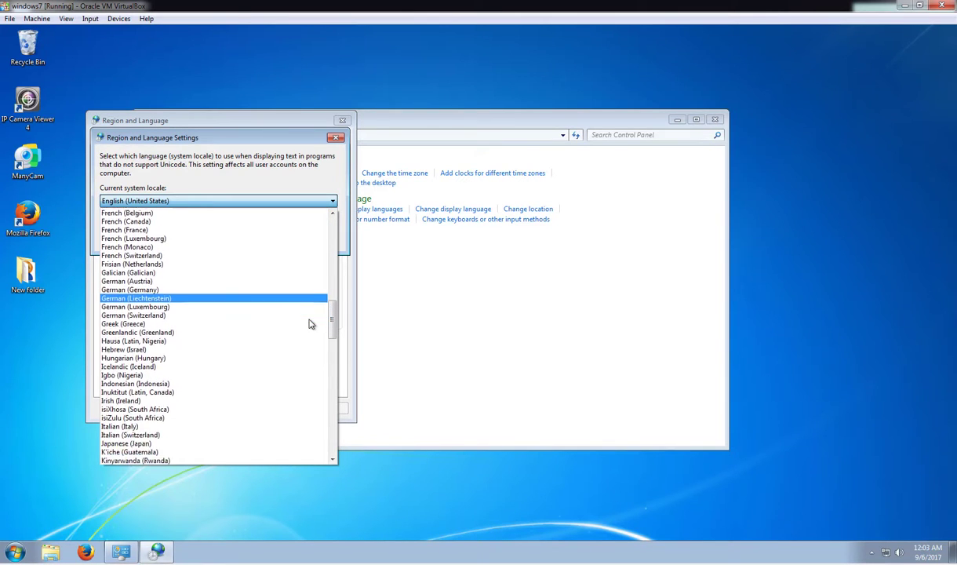
scroll(220, 421, "down", 8)
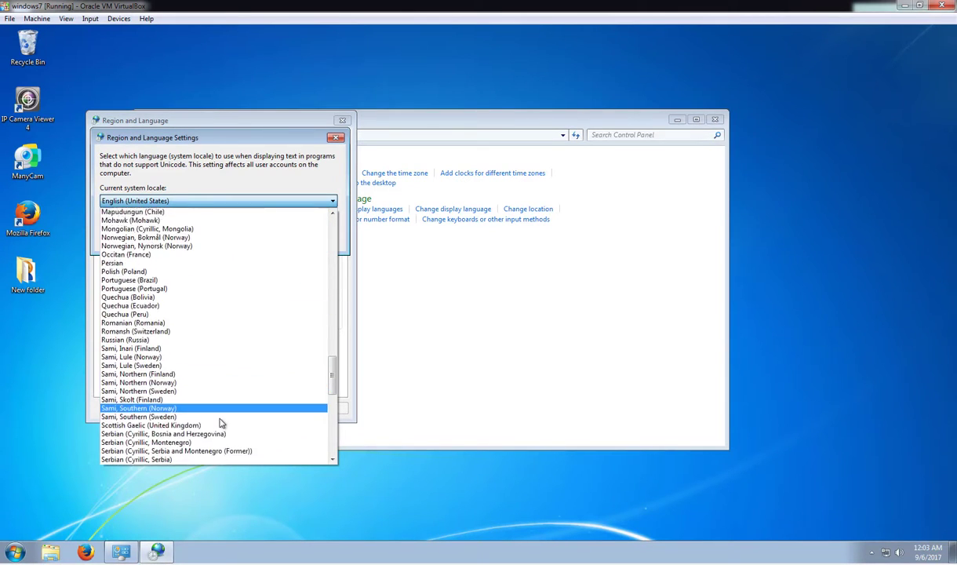
scroll(220, 421, "down", 11)
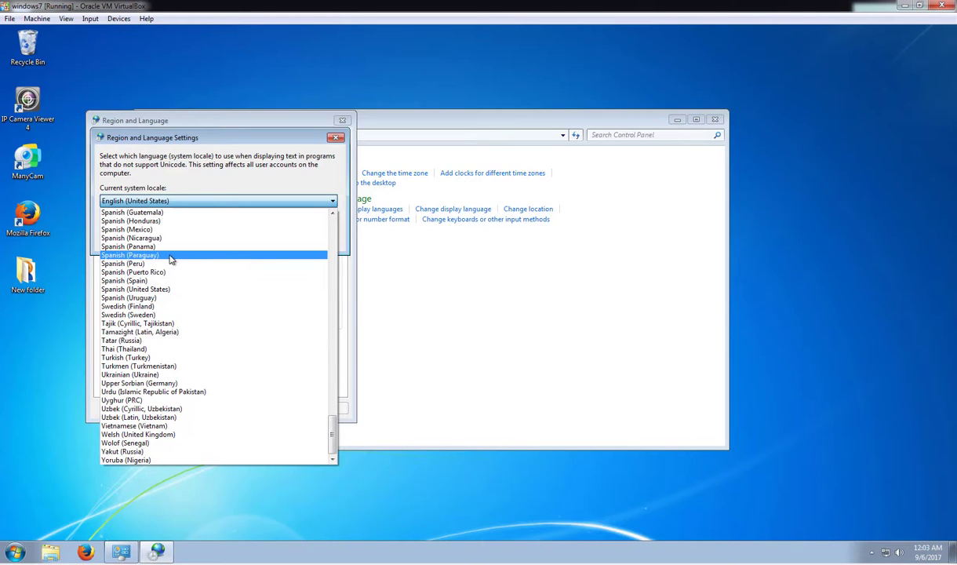
left_click(169, 298)
left_click(259, 237)
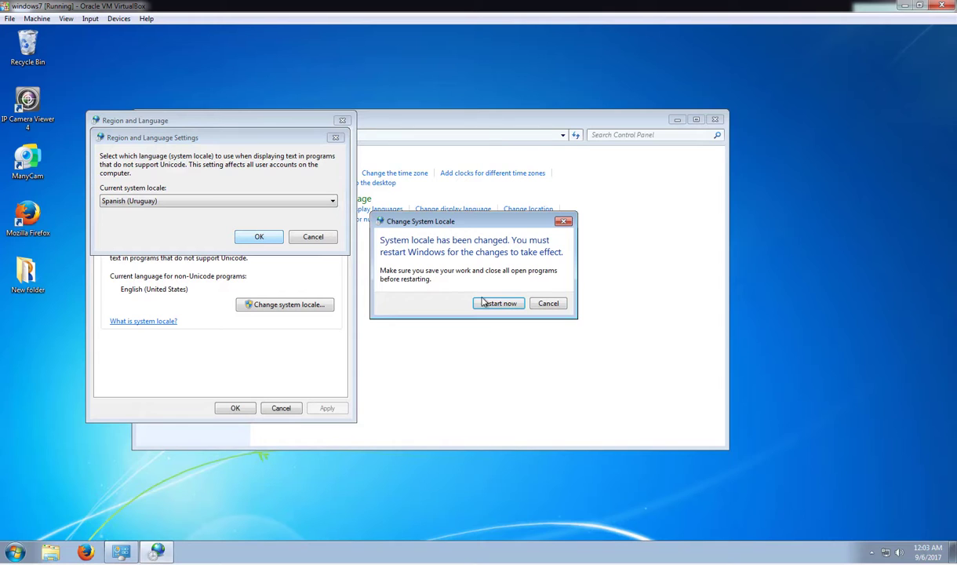
left_click(486, 303)
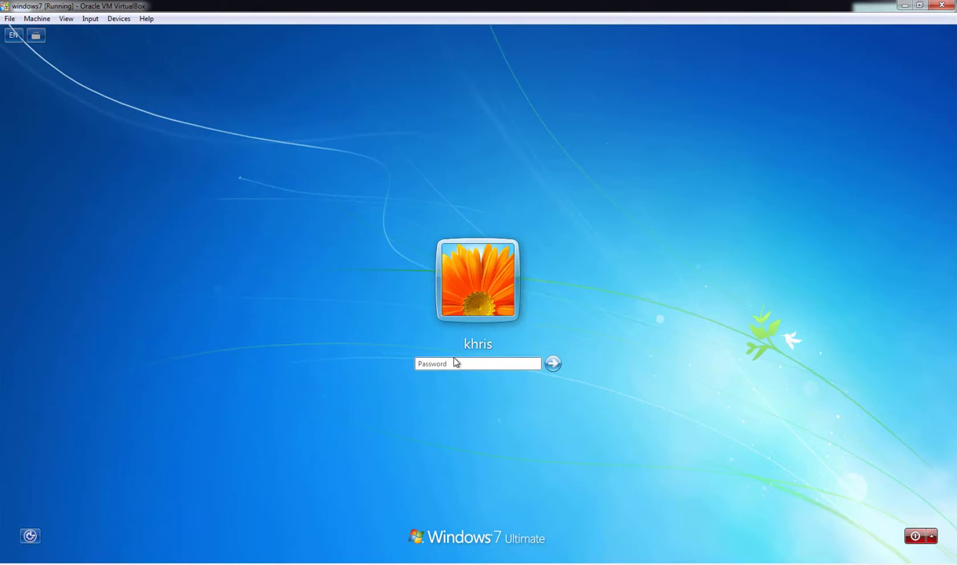
Enter the account password on the logon screen and sign in.
type("***")
key("Return")
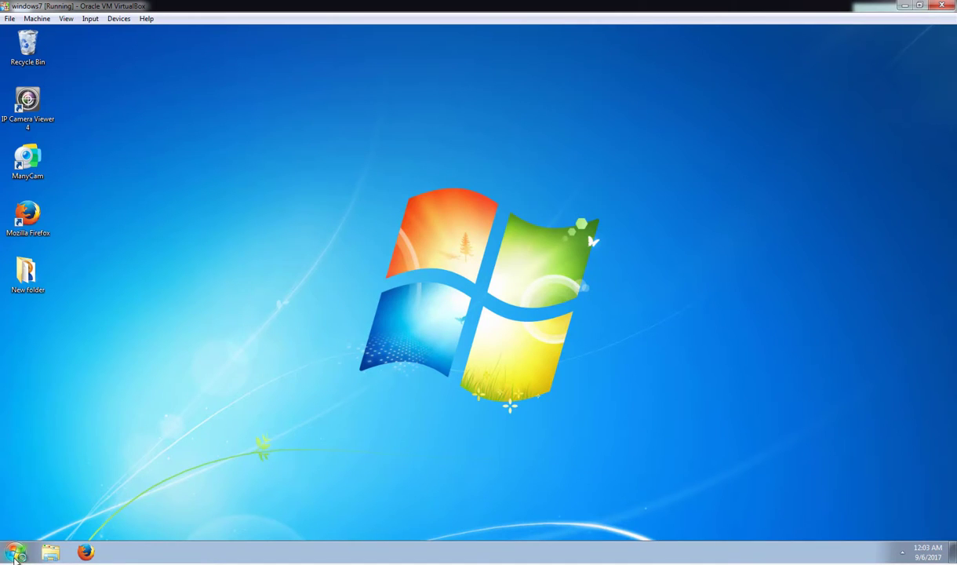
Open Region and Language through Control Panel's Clock, Language, and Region.
left_click(15, 553)
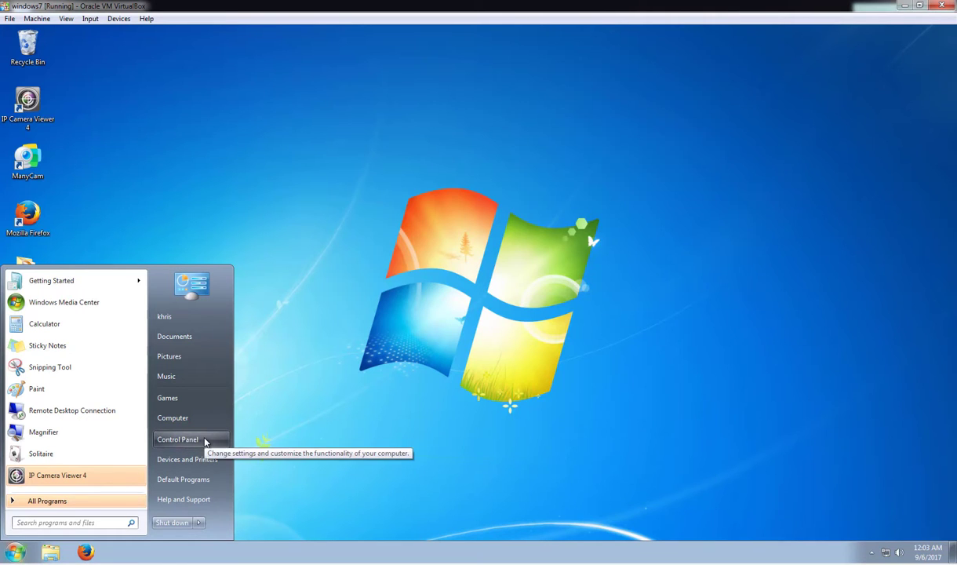
left_click(190, 440)
left_click(506, 274)
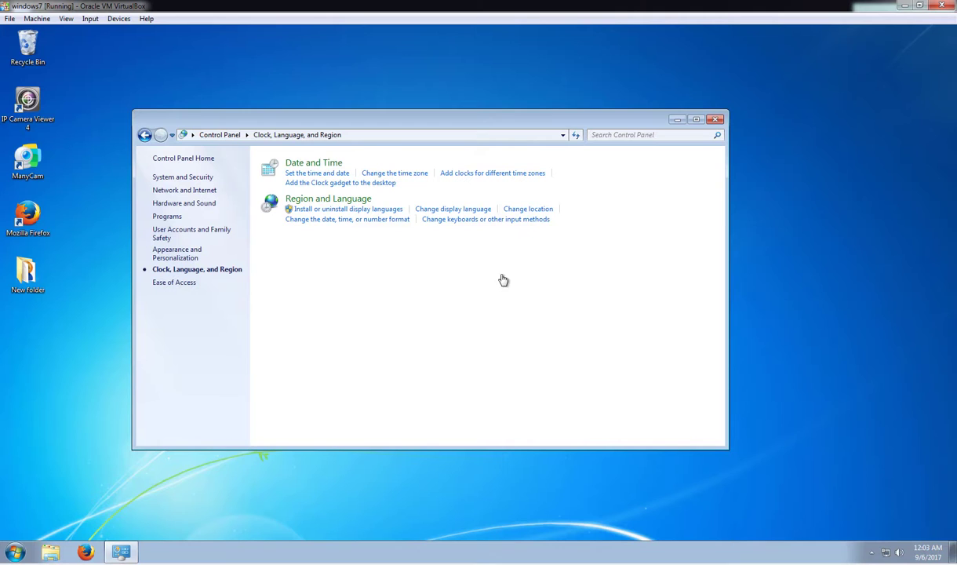
left_click(322, 200)
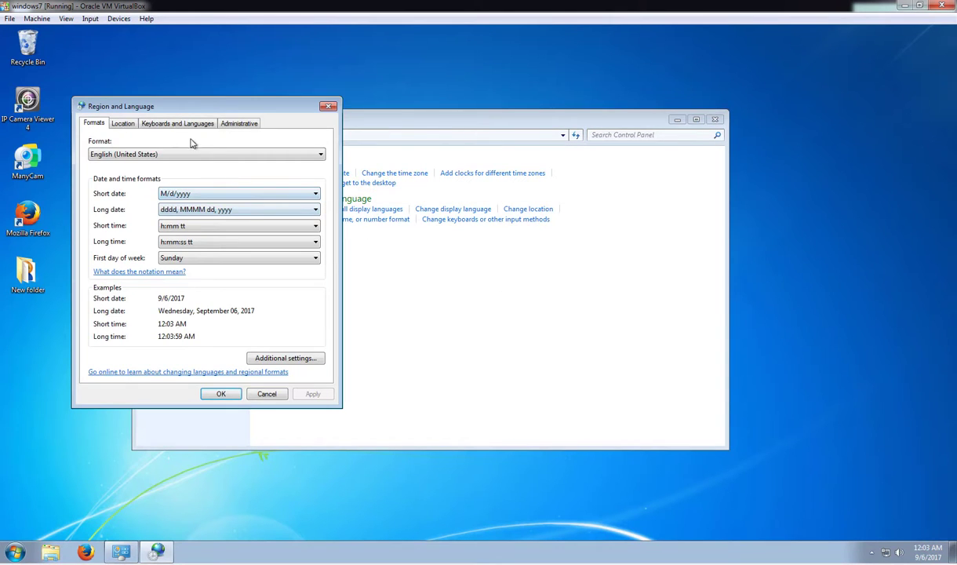
Set the Format to Spanish (Uruguay), correcting a mistaken Spanish (Paraguay) pick, and apply it.
left_click(264, 161)
scroll(224, 309, "down", 5)
scroll(224, 309, "down", 3)
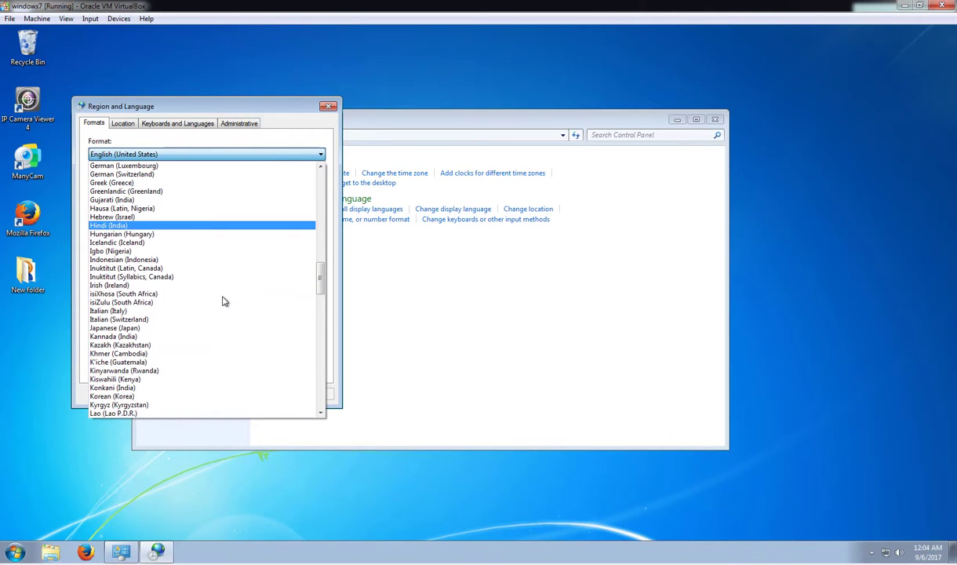
scroll(196, 284, "down", 9)
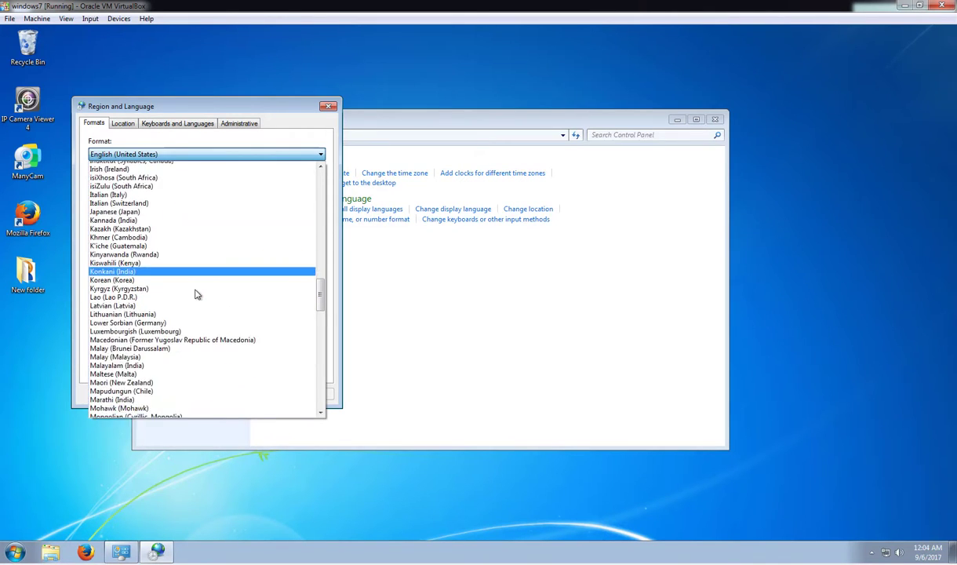
scroll(196, 294, "down", 8)
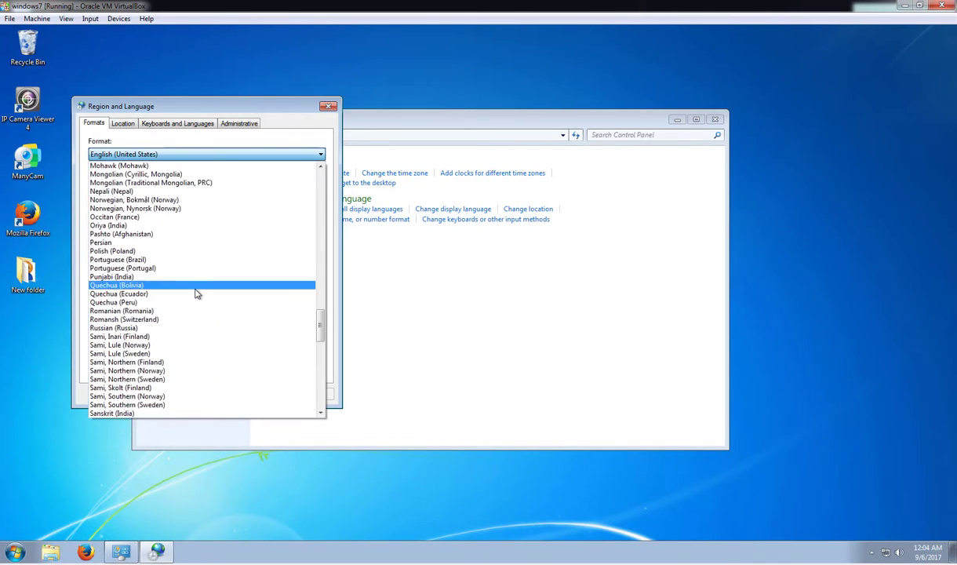
scroll(196, 294, "down", 8)
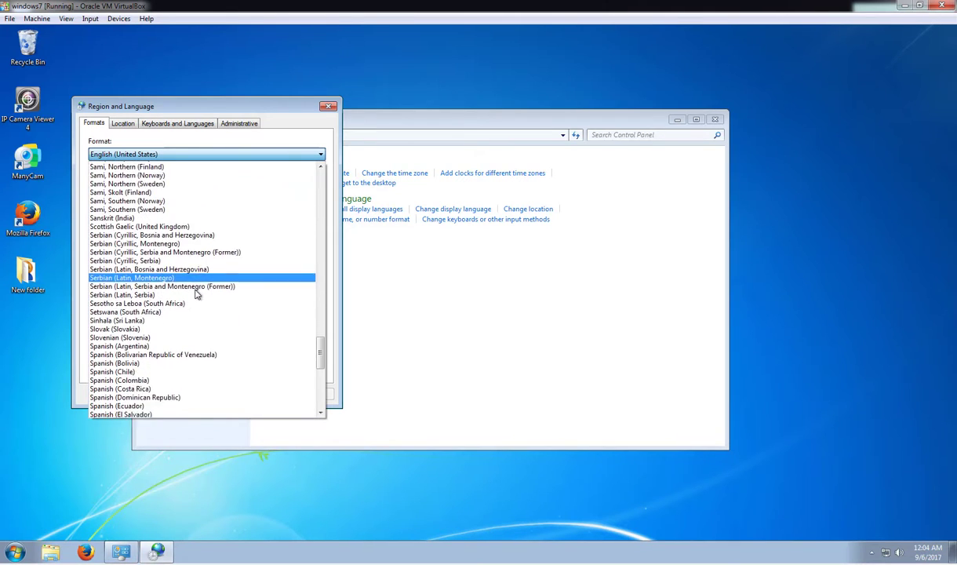
left_click(171, 383)
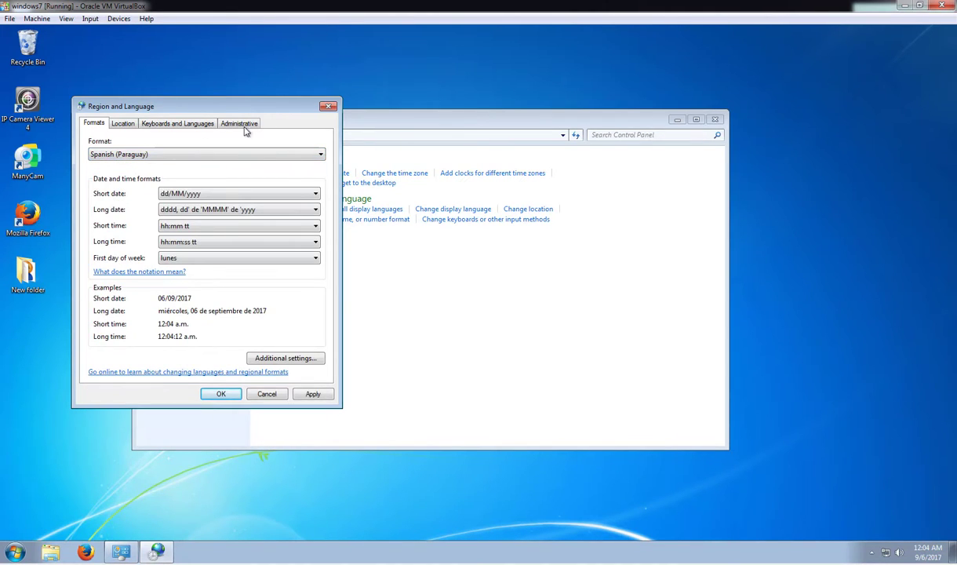
left_click(230, 151)
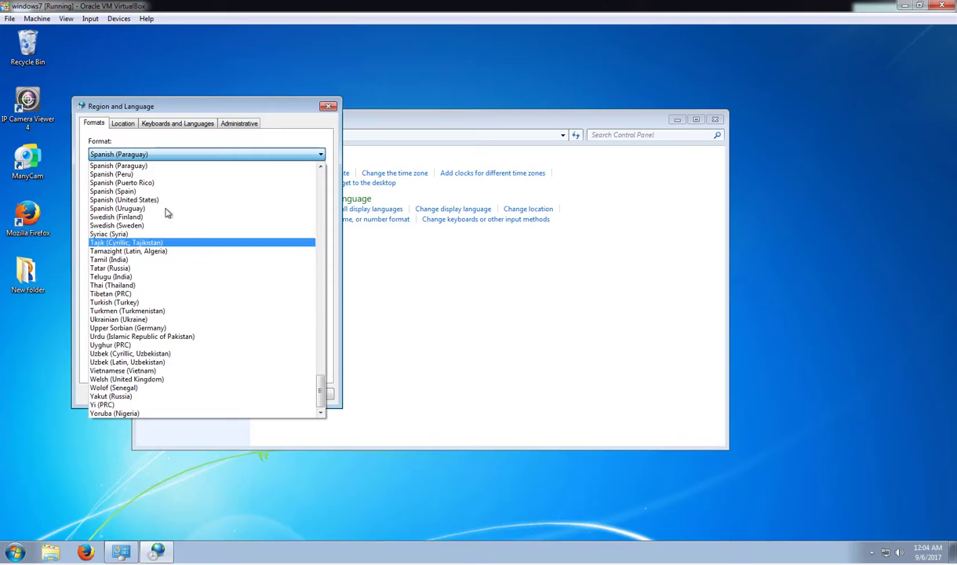
left_click(160, 208)
left_click(313, 394)
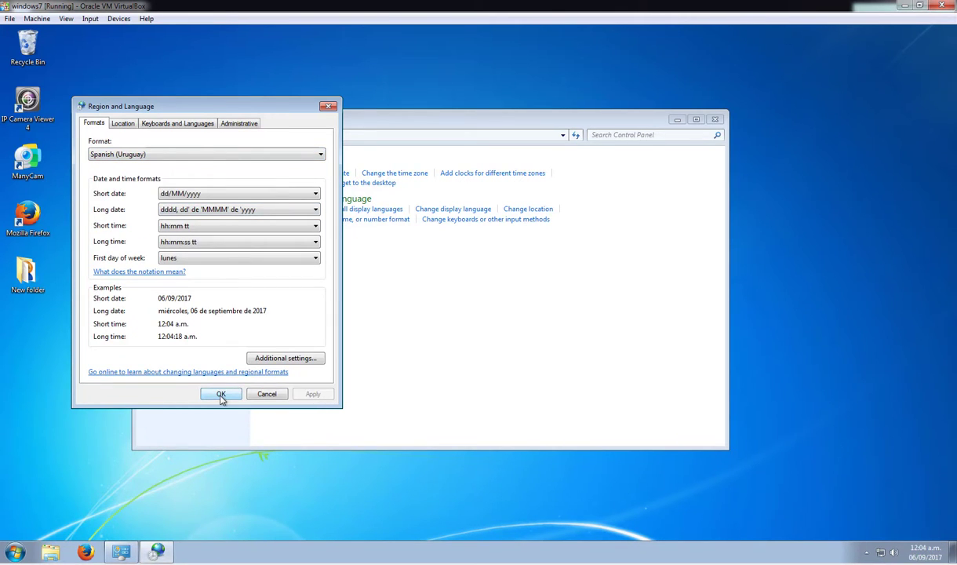
Review the currency, time and date formats under Additional settings, then close them.
left_click(274, 358)
left_click(146, 167)
left_click(178, 168)
left_click(198, 166)
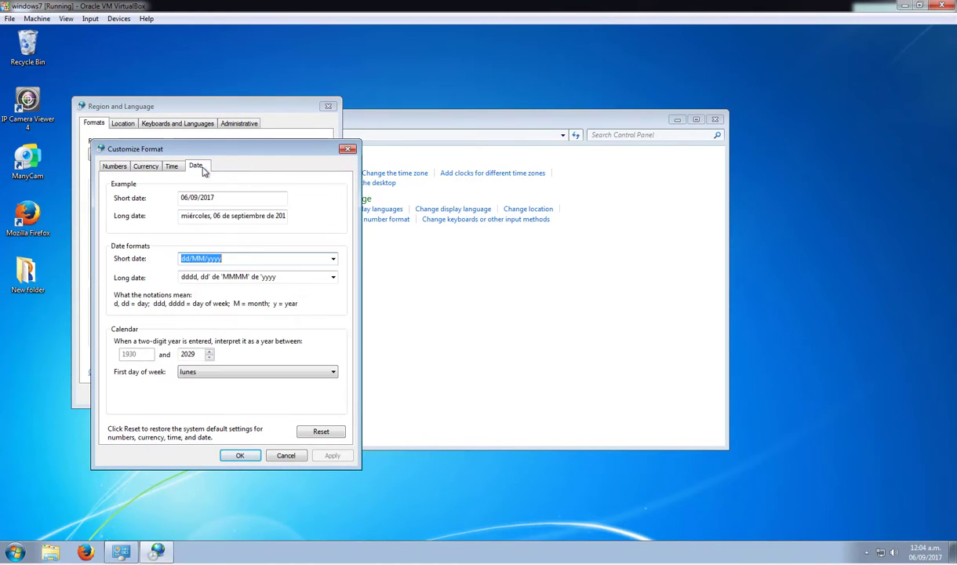
left_click(350, 153)
Verify English is still the display language and check the system locale unchanged.
left_click(184, 122)
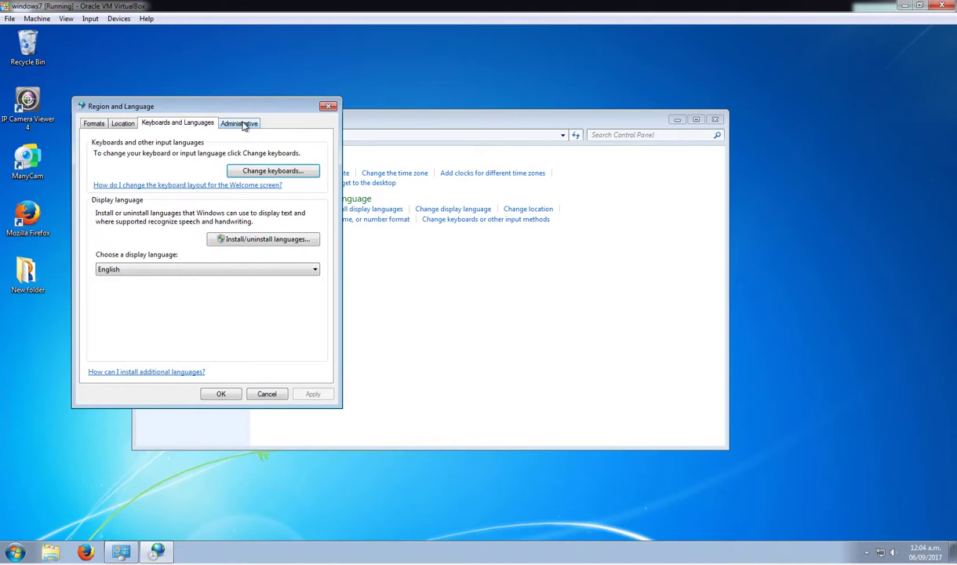
left_click(314, 272)
left_click(155, 226)
left_click(242, 123)
left_click(271, 292)
left_click(243, 211)
Confirm the location is Uruguay, close Region and Language with OK, and return to Control Panel.
left_click(123, 124)
left_click(92, 125)
left_click(222, 393)
left_click(16, 551)
left_click(372, 345)
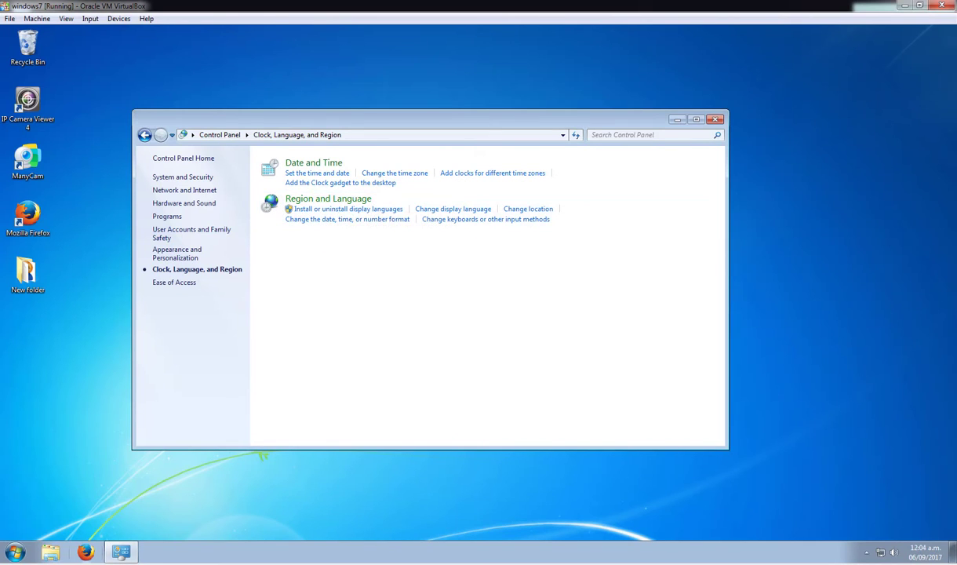
left_click(16, 552)
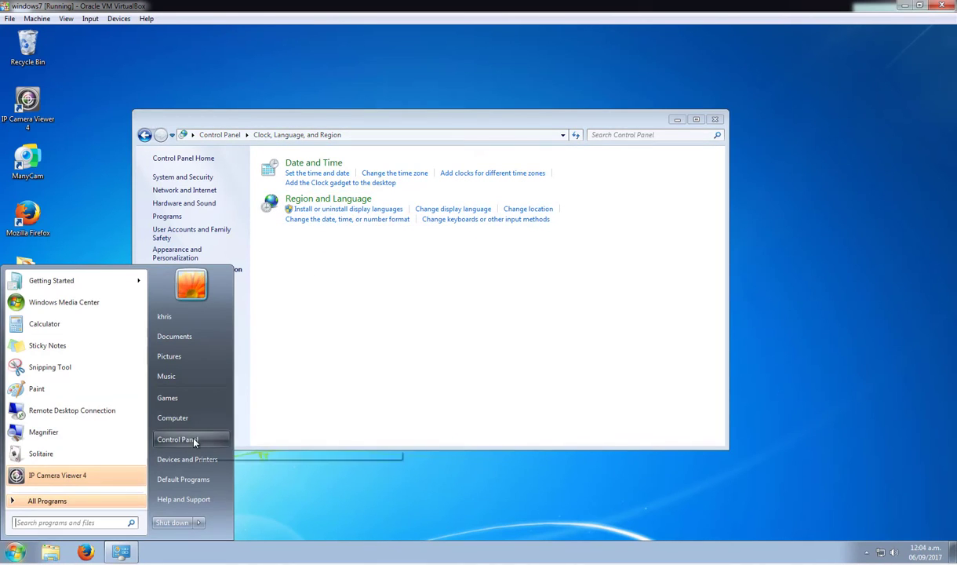
left_click(195, 443)
left_click(517, 287)
left_click(342, 213)
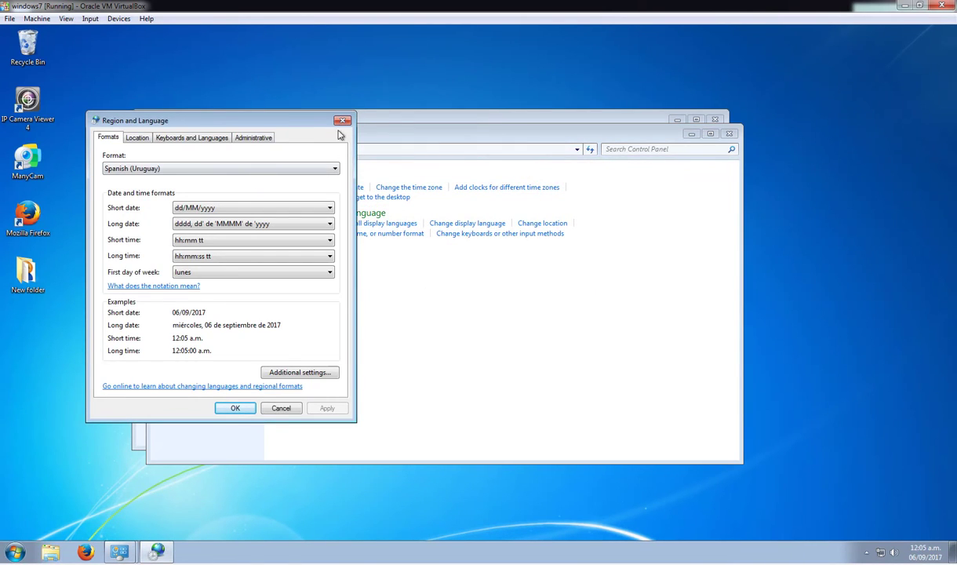
left_click(327, 169)
left_click(623, 132)
left_click(728, 135)
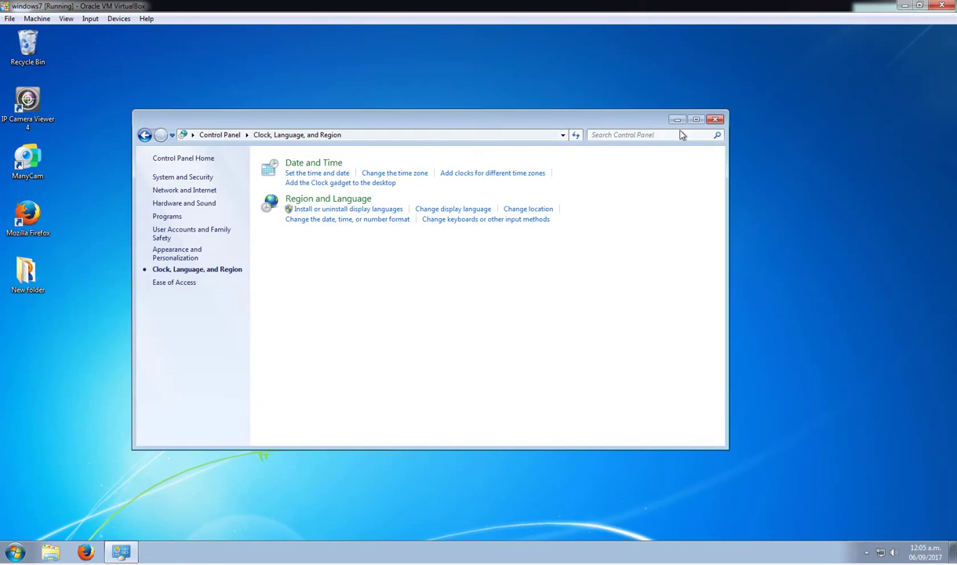